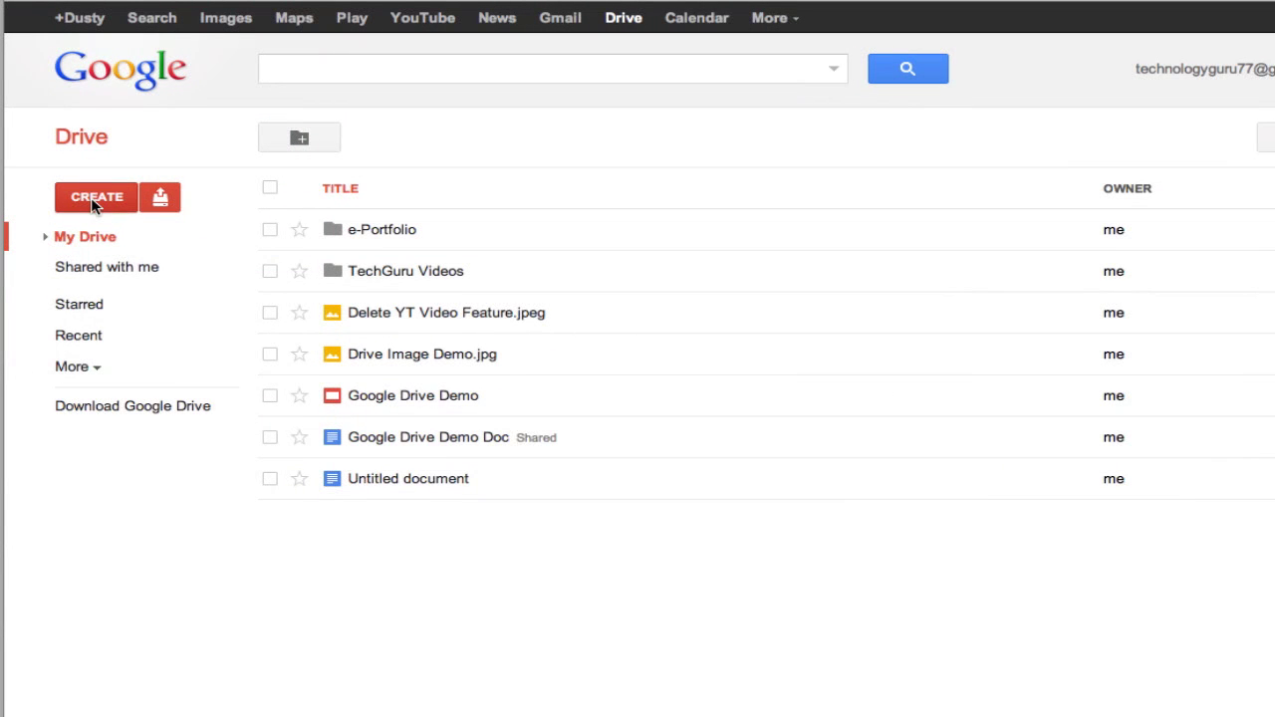
- Create a new text document and enter "ashdfha;sdjfkl;asdf jkl;dsf" as its first line
{"action": "left_click", "coordinate": [91, 197]}
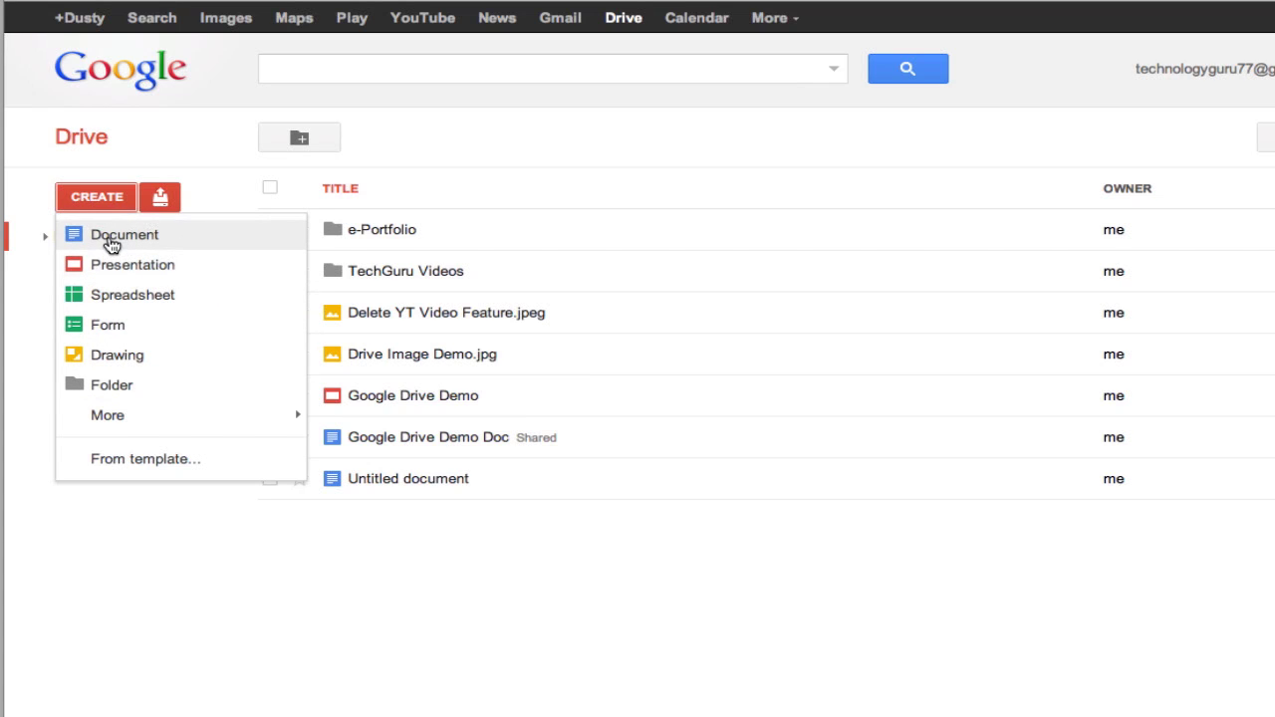
{"action": "left_click", "coordinate": [108, 245]}
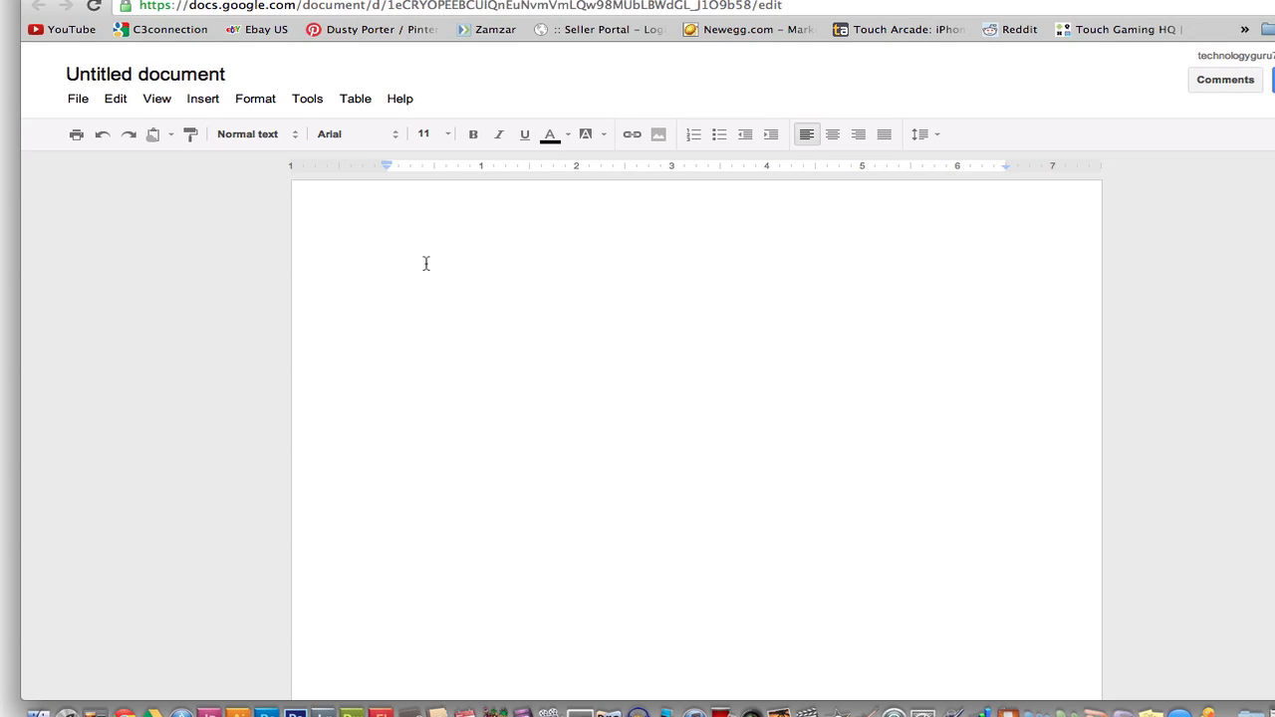
{"action": "type", "text": "ashdfha;sdjfkl;asdf jkl;dsf"}
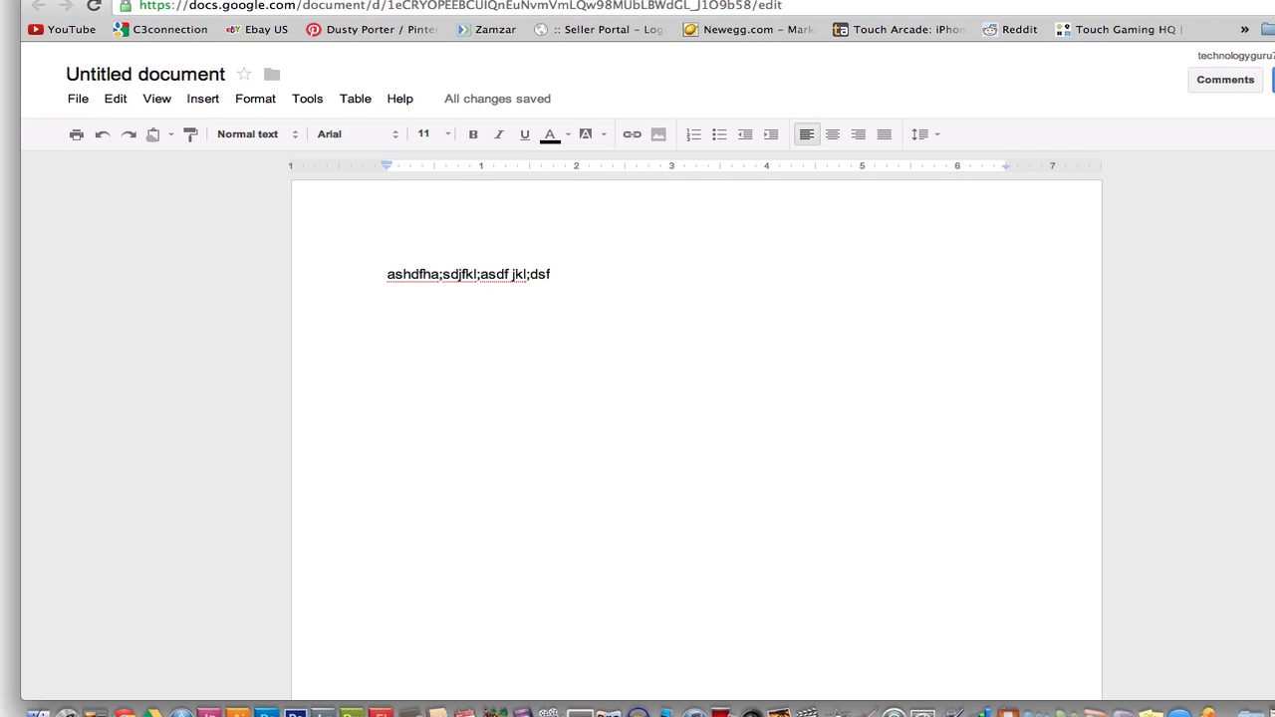
- Set the font of the whole sample text line to Arial Black
{"action": "triple_click", "coordinate": [422, 278]}
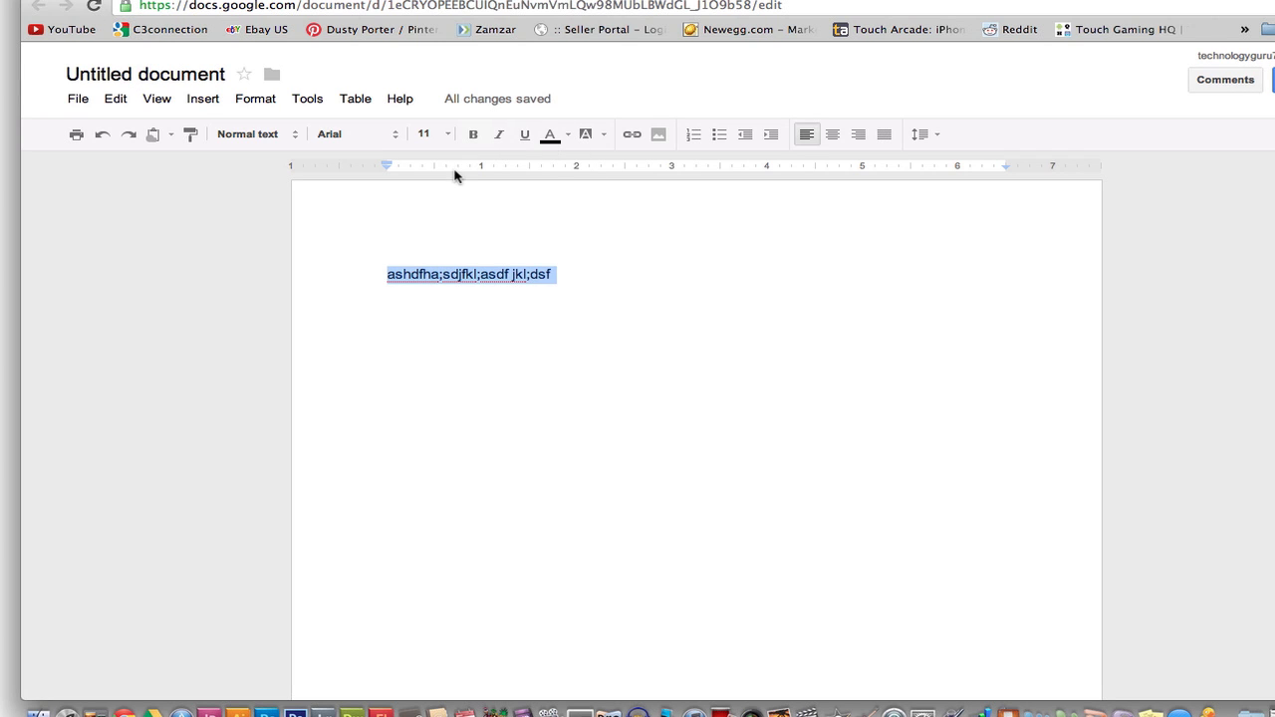
{"action": "left_click", "coordinate": [395, 138]}
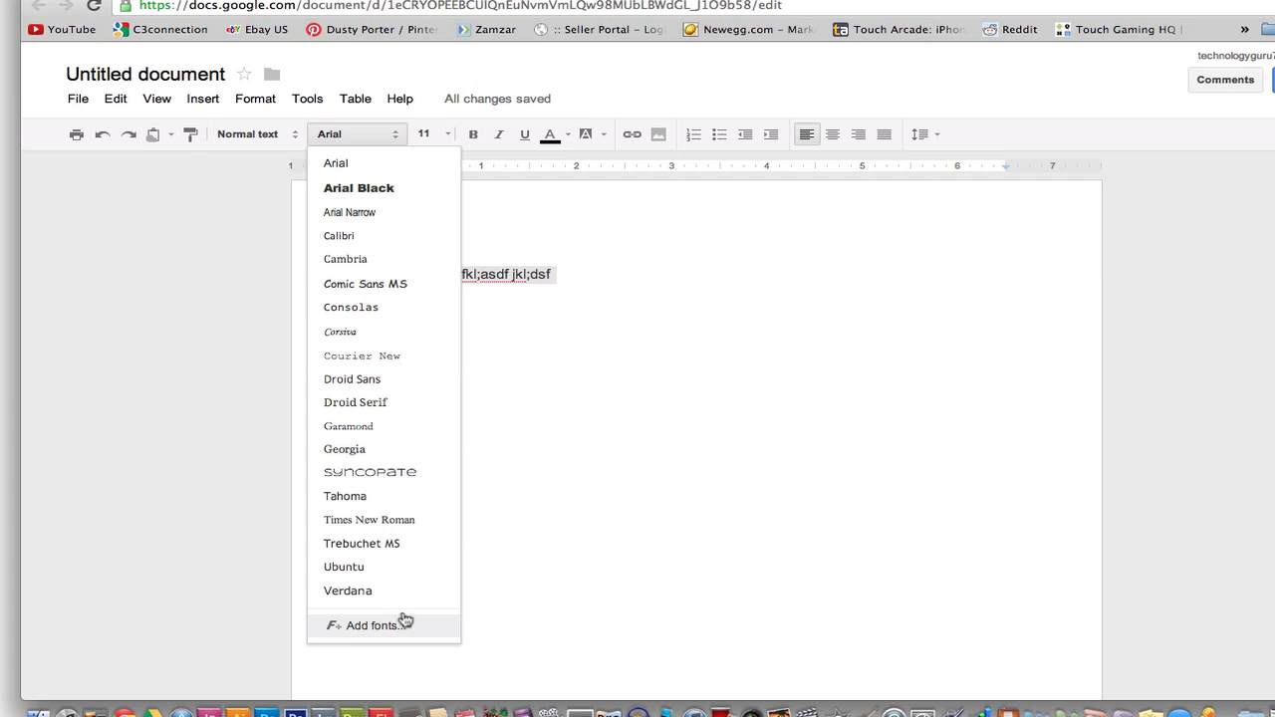
{"action": "left_click", "coordinate": [360, 191]}
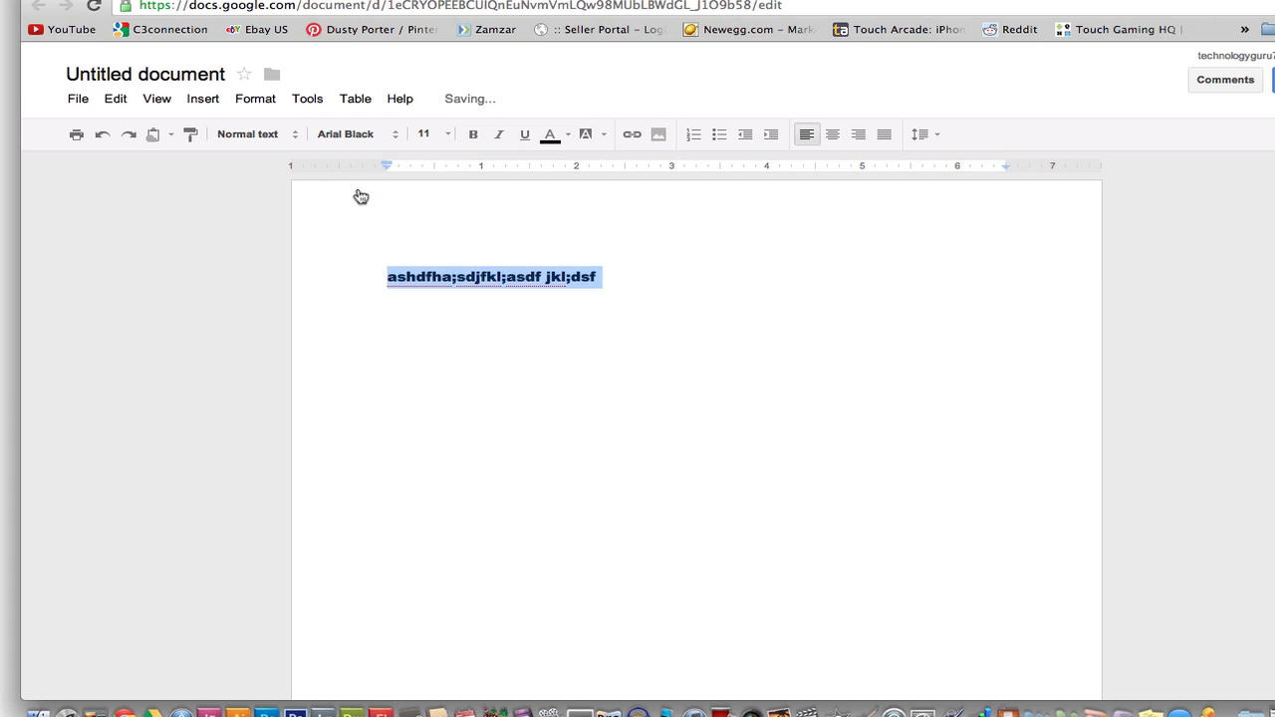
- Colour the sample text line blue and highlight it in yellow
{"action": "left_click", "coordinate": [433, 134]}
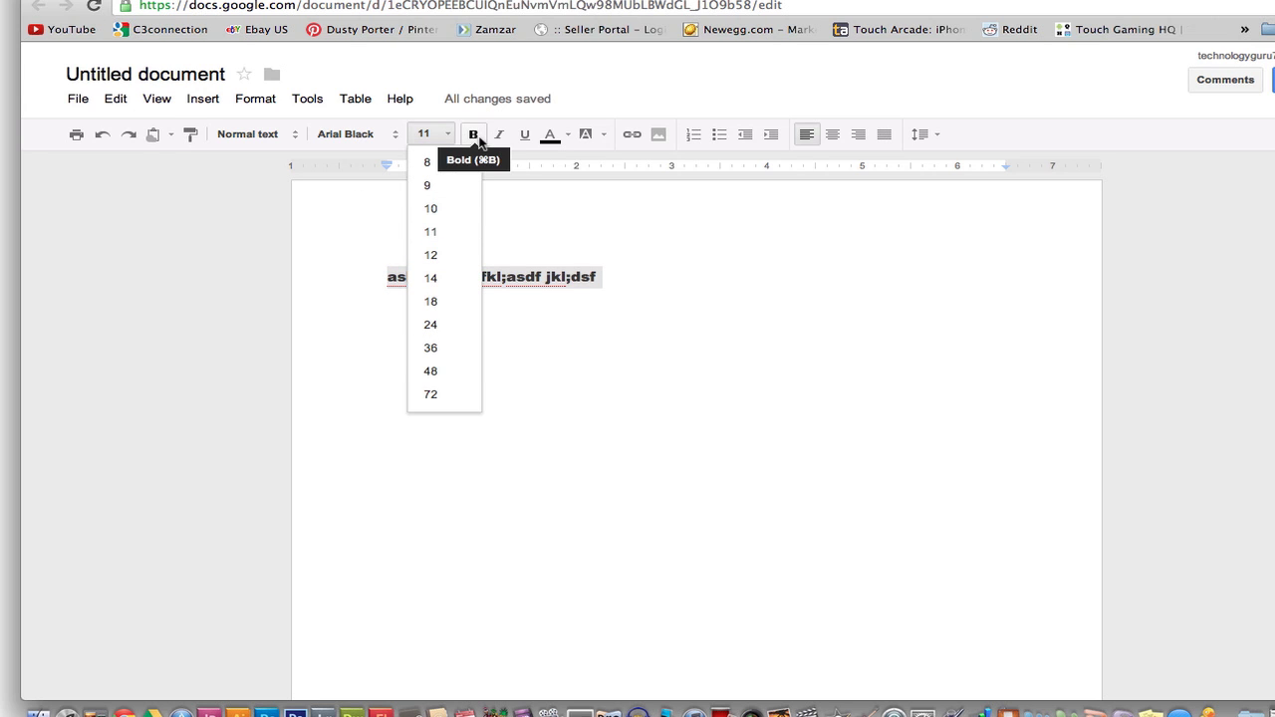
{"action": "left_click", "coordinate": [568, 139]}
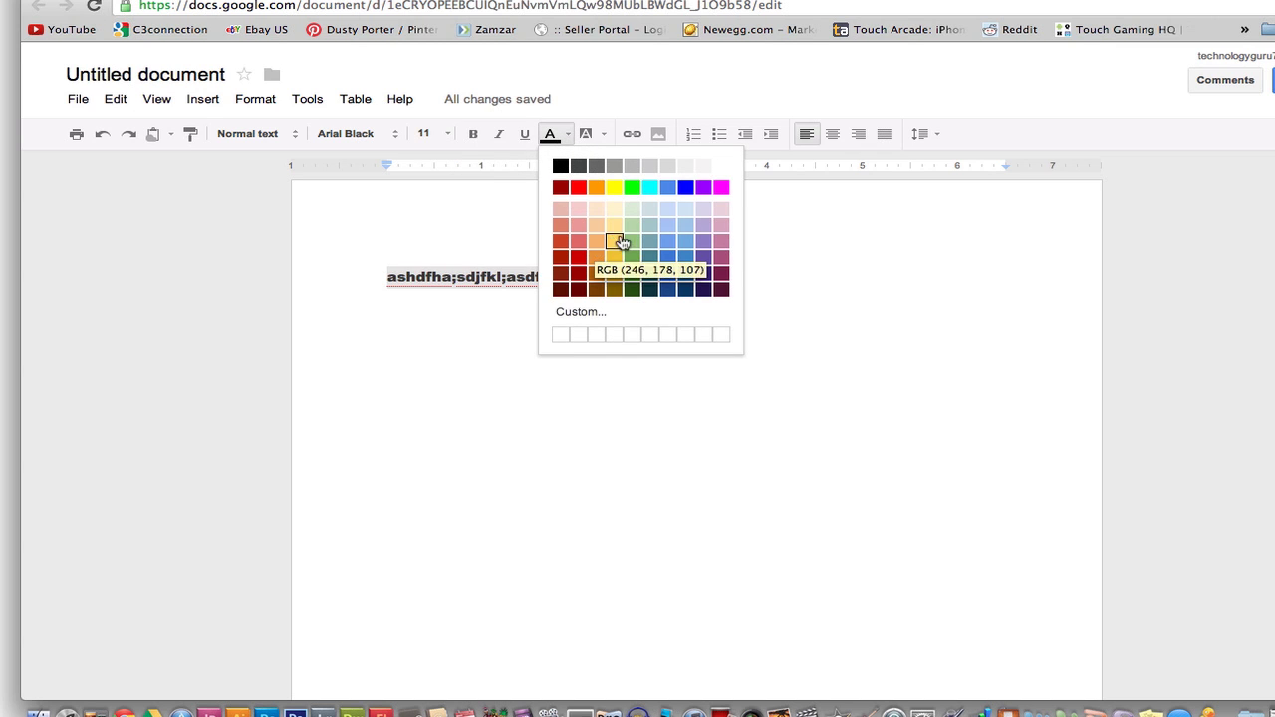
{"action": "left_click", "coordinate": [685, 189]}
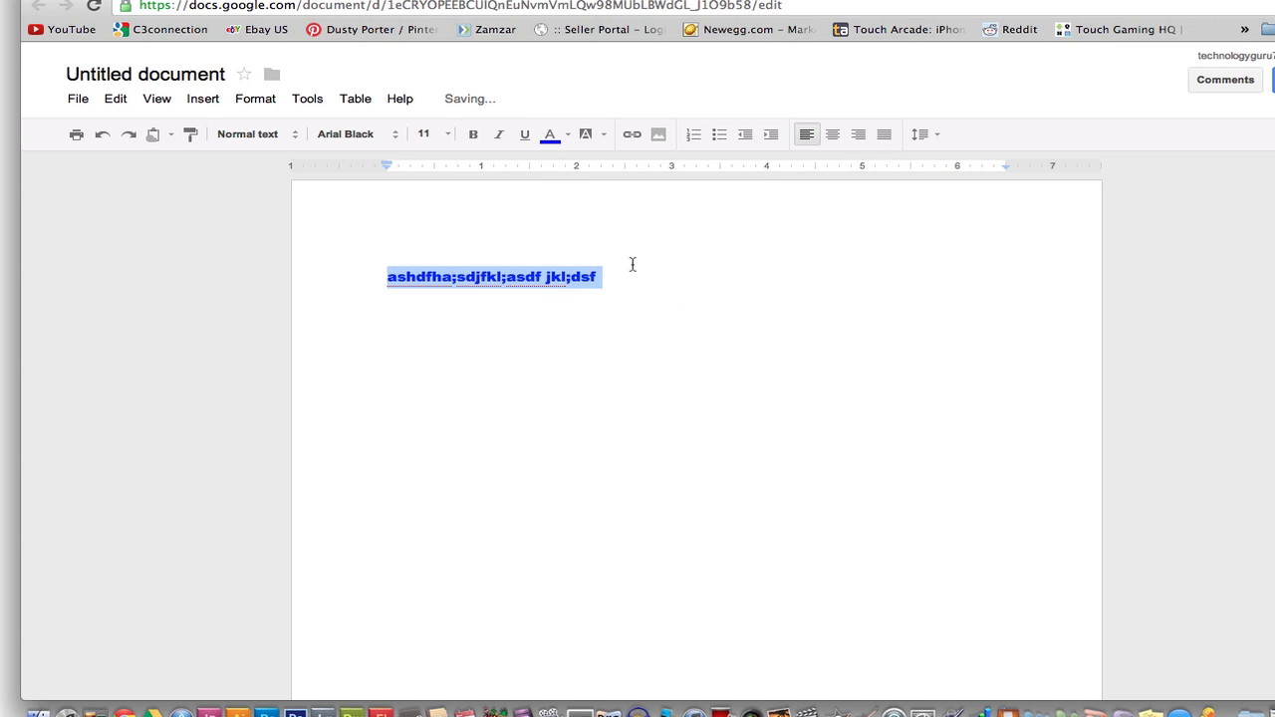
{"action": "left_click", "coordinate": [596, 140]}
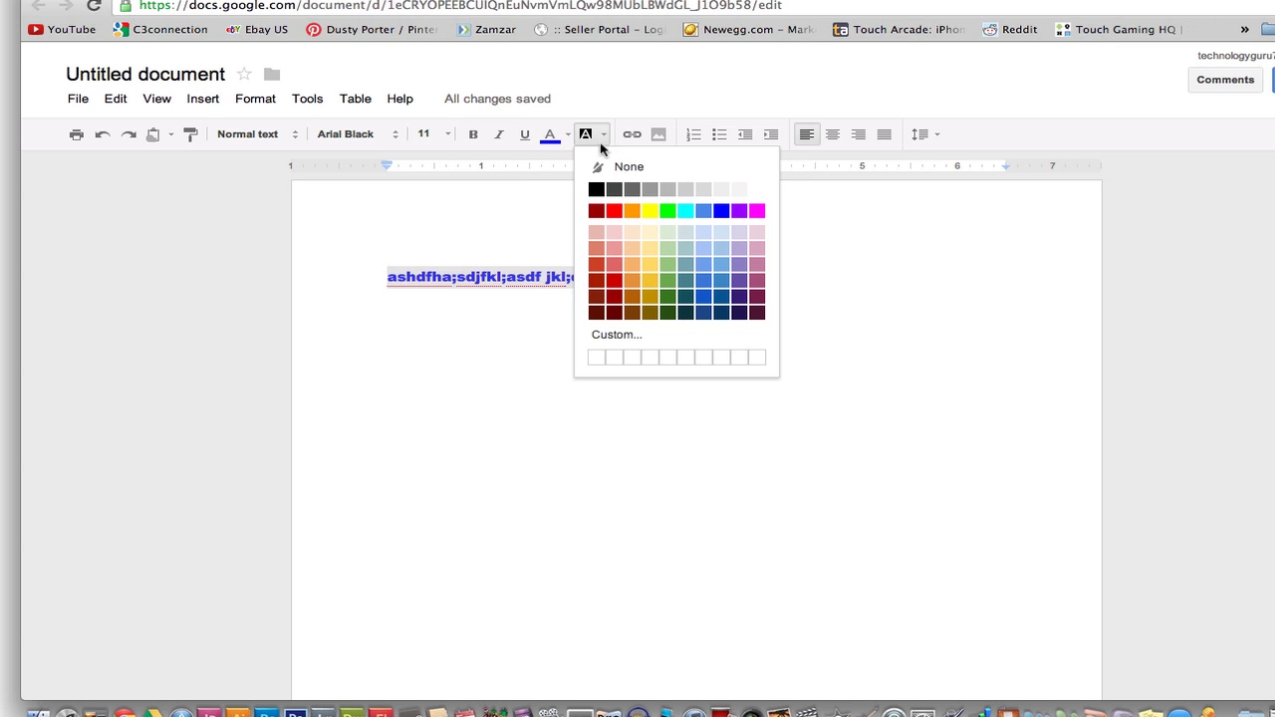
{"action": "left_click", "coordinate": [650, 211]}
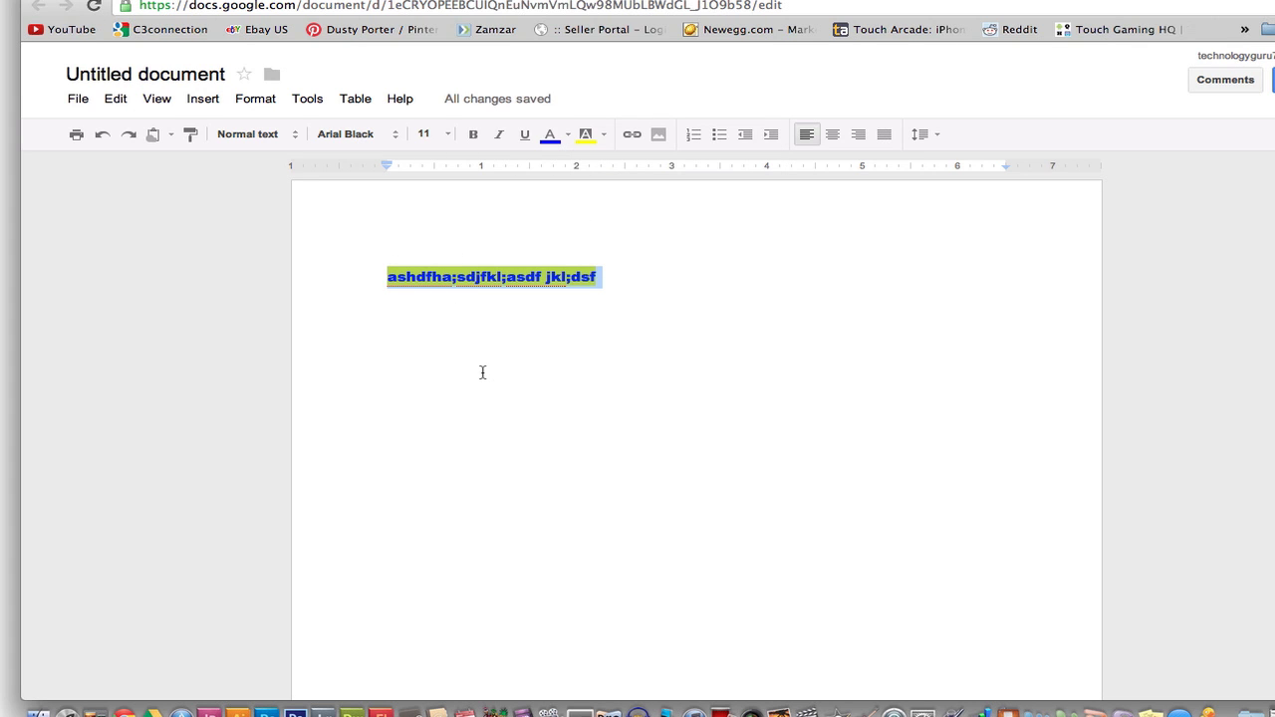
{"action": "left_click", "coordinate": [632, 137]}
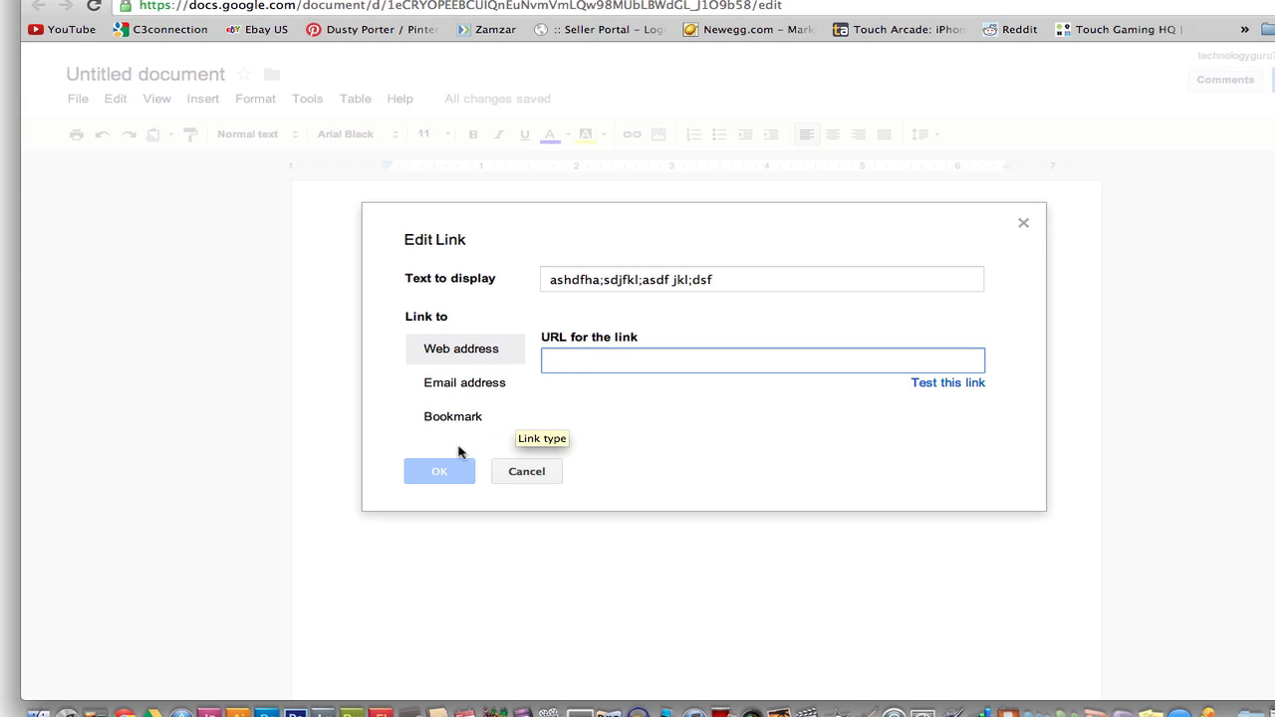
{"action": "left_click", "coordinate": [526, 472]}
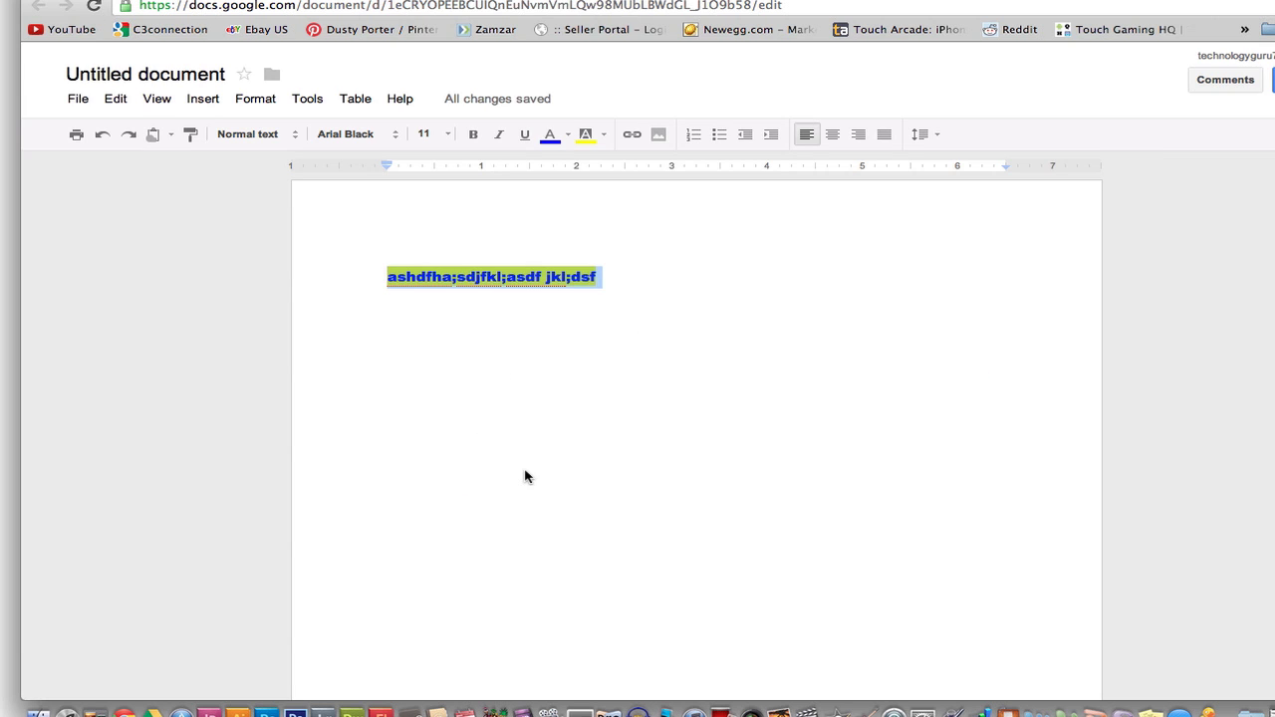
{"action": "left_click", "coordinate": [659, 135]}
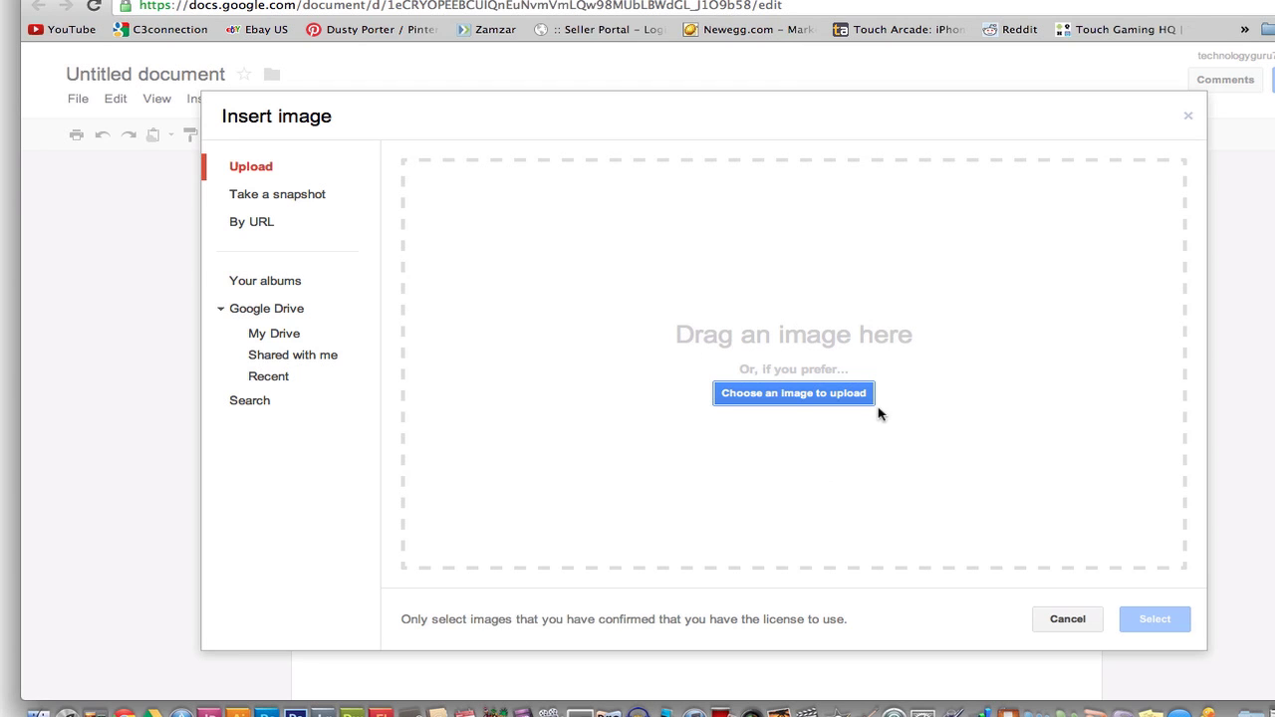
{"action": "left_click", "coordinate": [781, 395]}
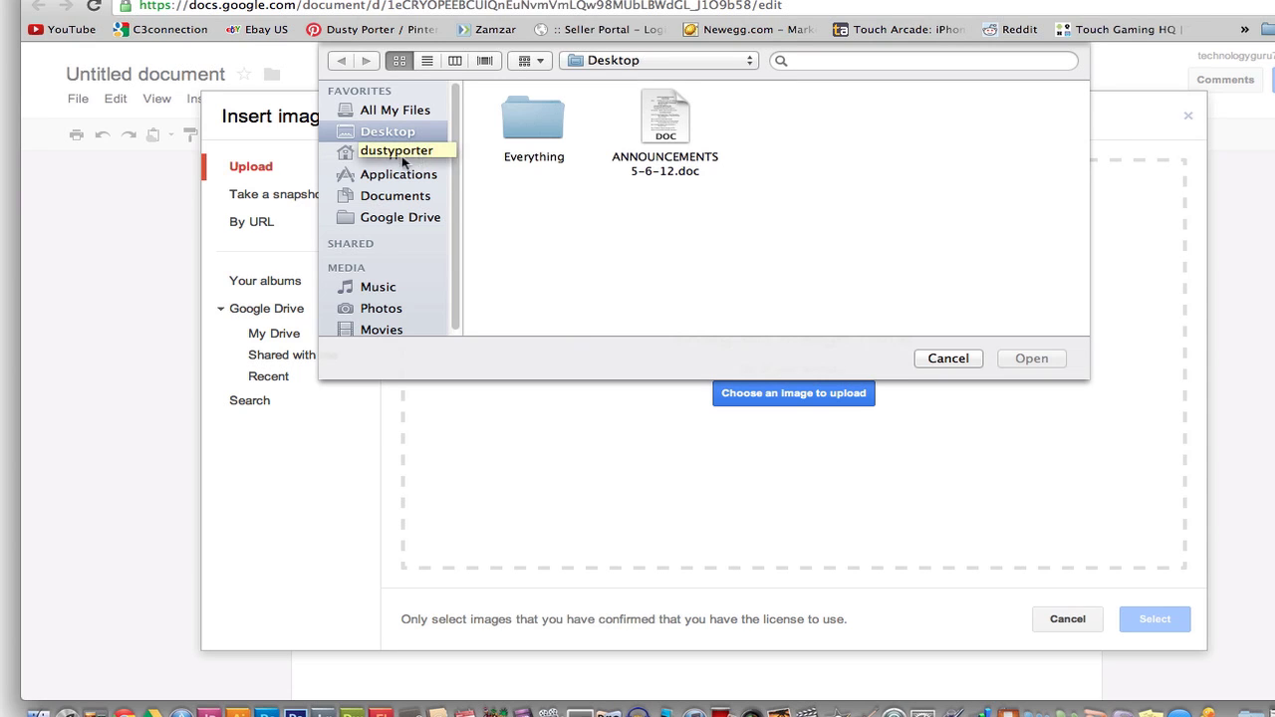
{"action": "left_click", "coordinate": [396, 310]}
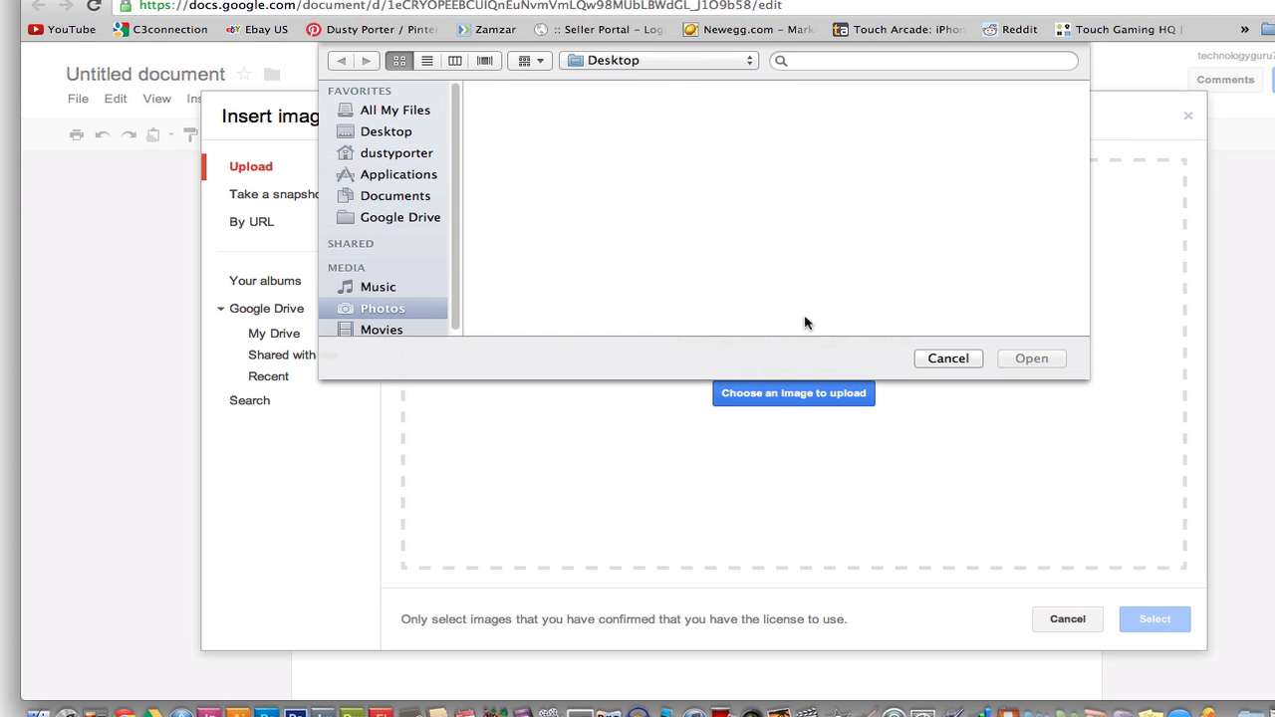
{"action": "left_click", "coordinate": [946, 358]}
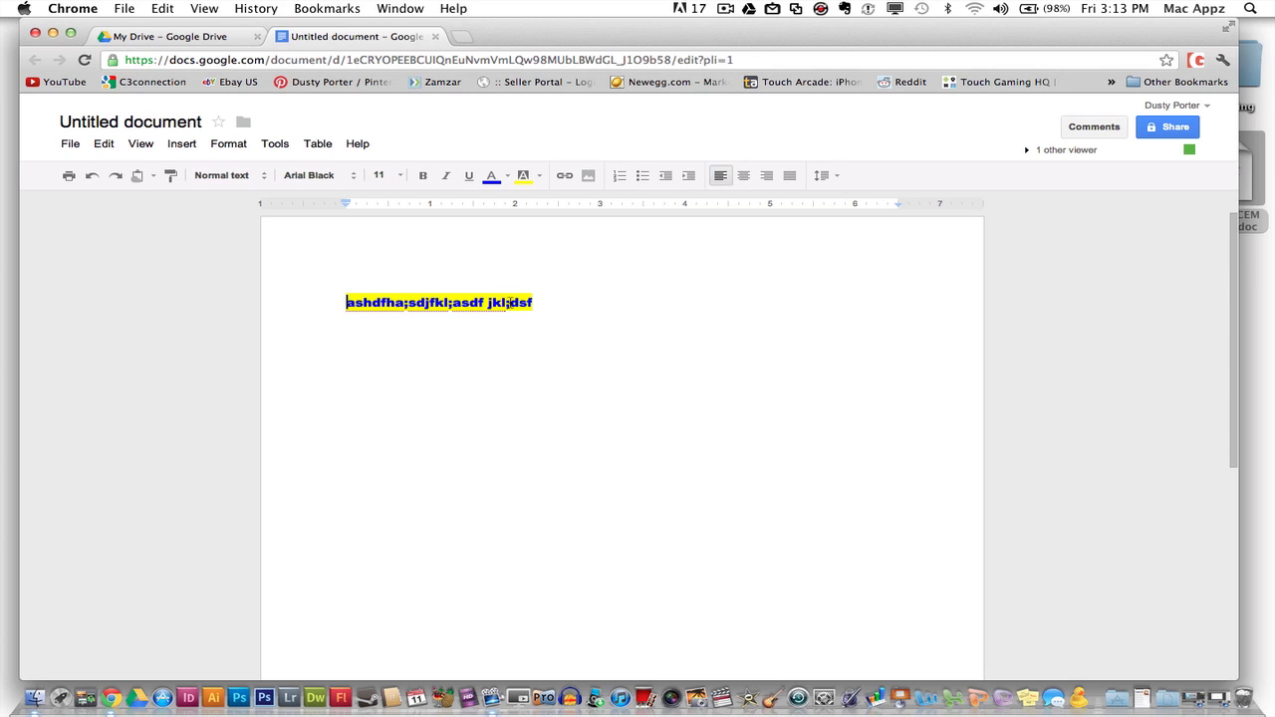
- Centre the sample text line, right-align it, and centre it again
{"action": "left_click_drag", "start_coordinate": [534, 301], "coordinate": [355, 329]}
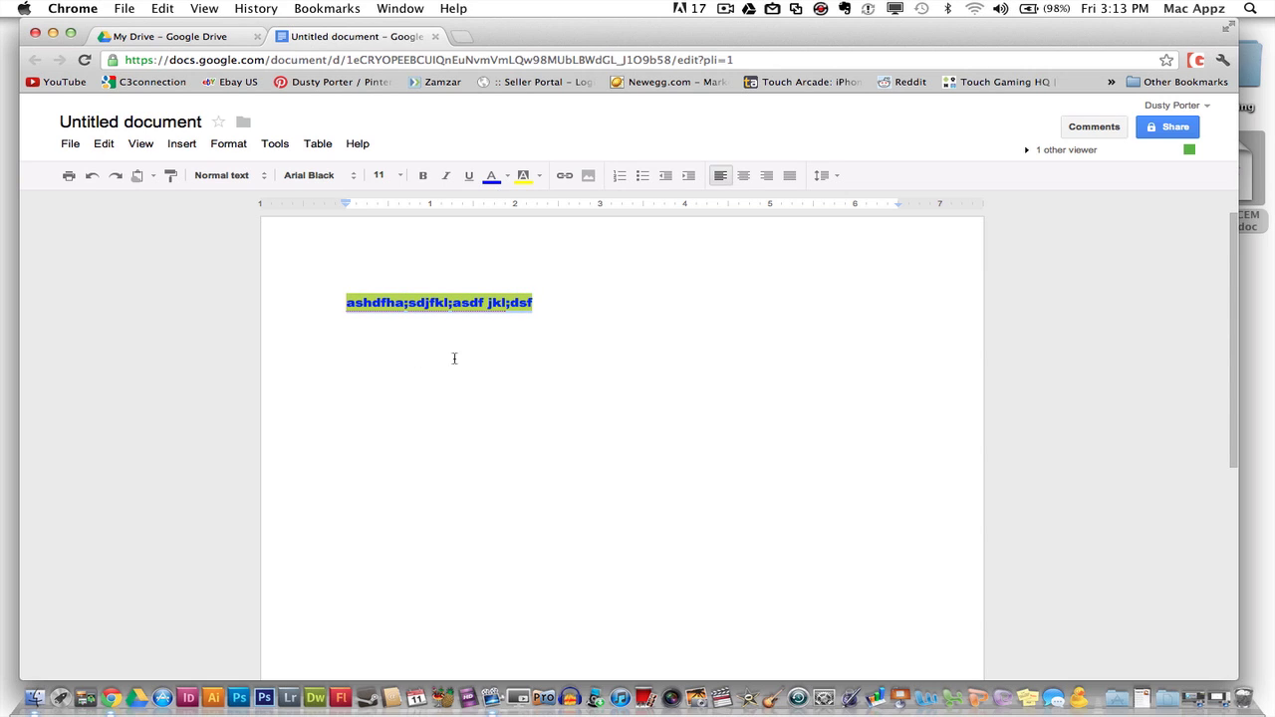
{"action": "left_click", "coordinate": [743, 176]}
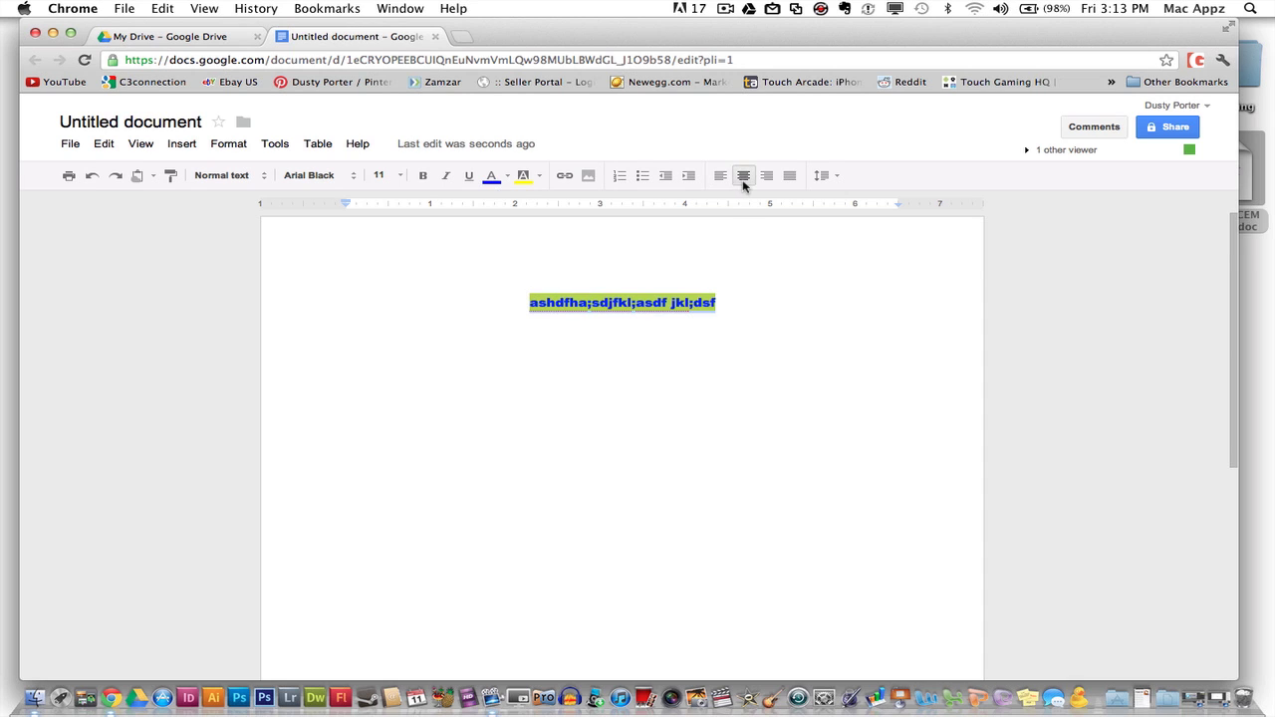
{"action": "left_click", "coordinate": [767, 177]}
{"action": "left_click", "coordinate": [743, 177]}
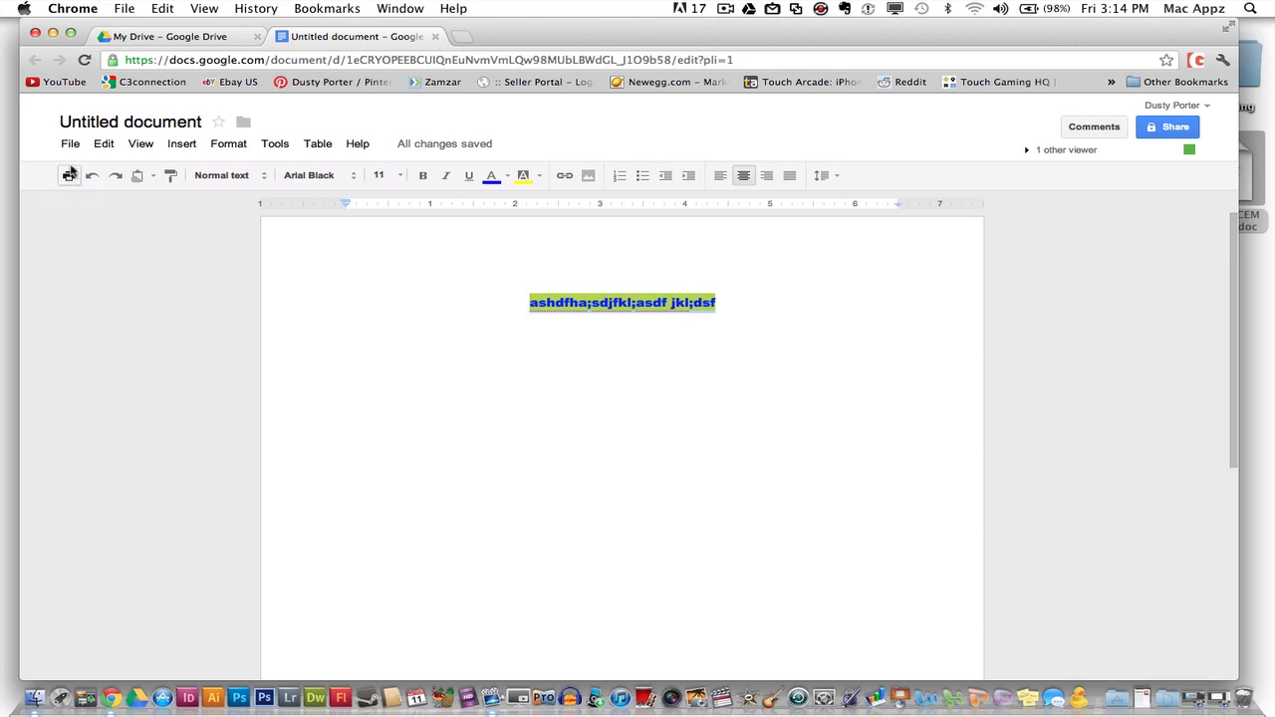
- Undo the last alignment change on the sample text line
{"action": "left_click", "coordinate": [71, 149]}
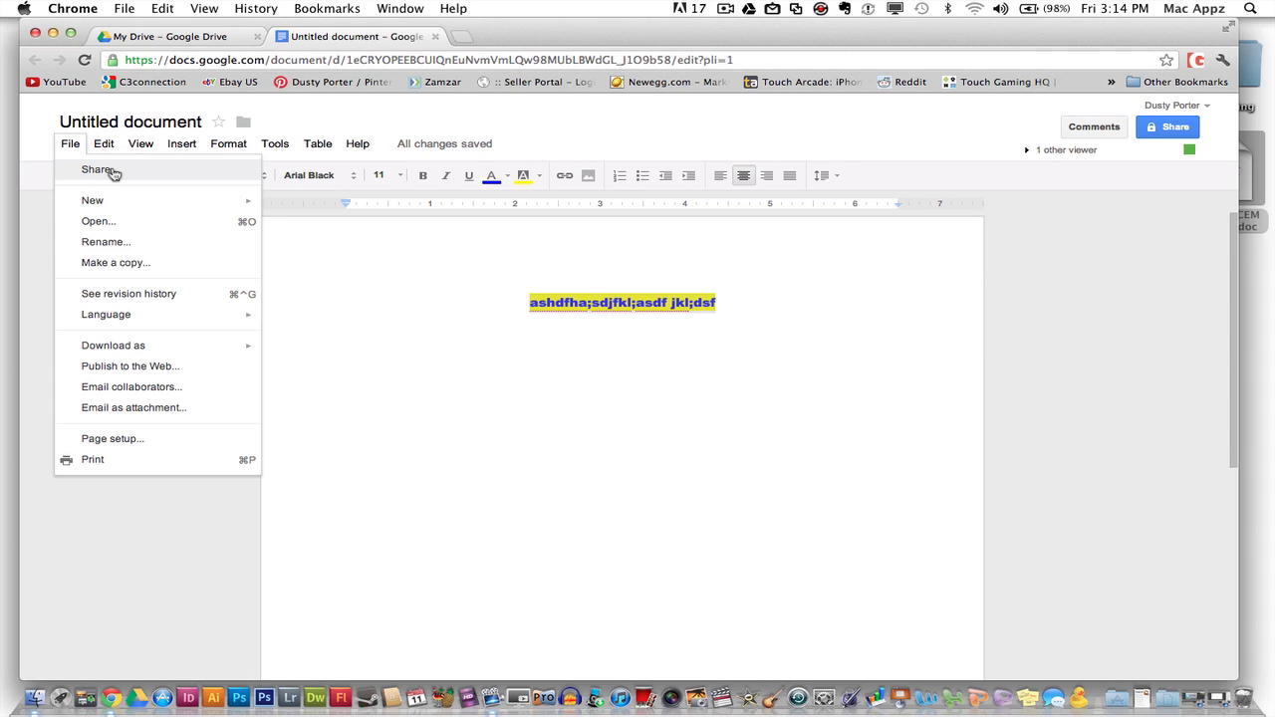
{"action": "mouse_move", "coordinate": [104, 144]}
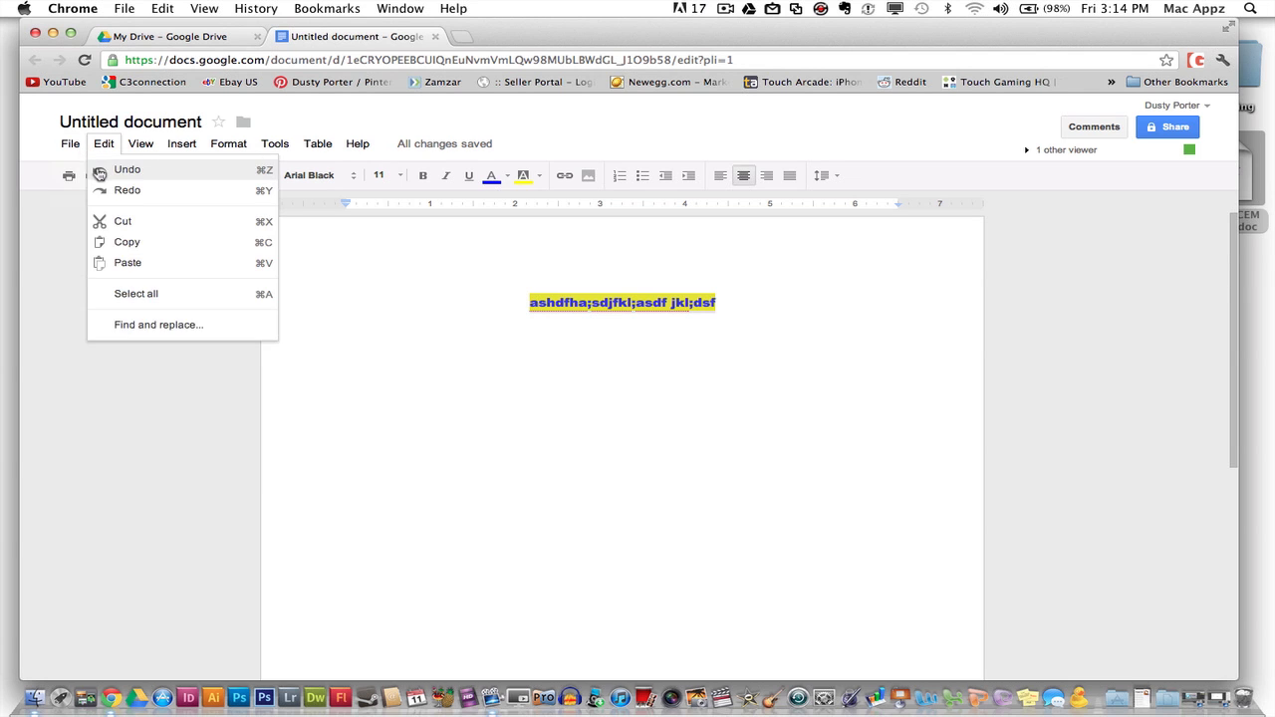
{"action": "left_click", "coordinate": [109, 170]}
{"action": "left_click", "coordinate": [72, 145]}
{"action": "left_click", "coordinate": [88, 170]}
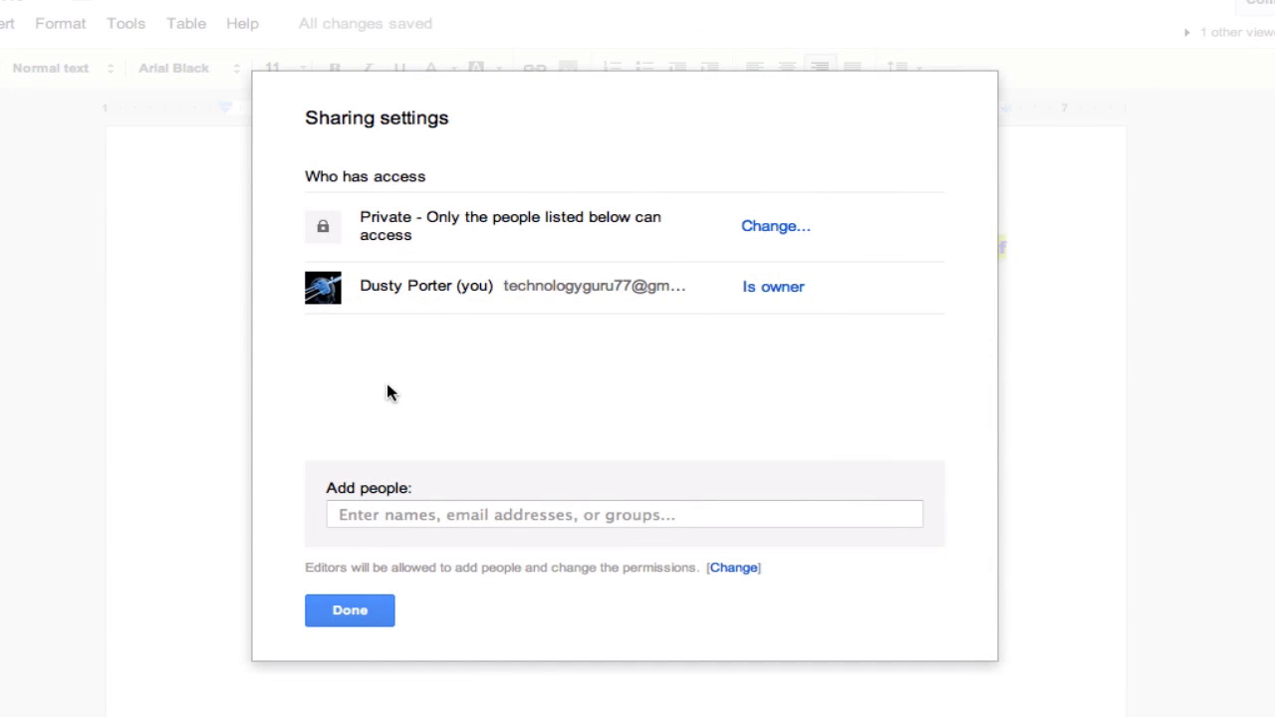
{"action": "left_click", "coordinate": [397, 522]}
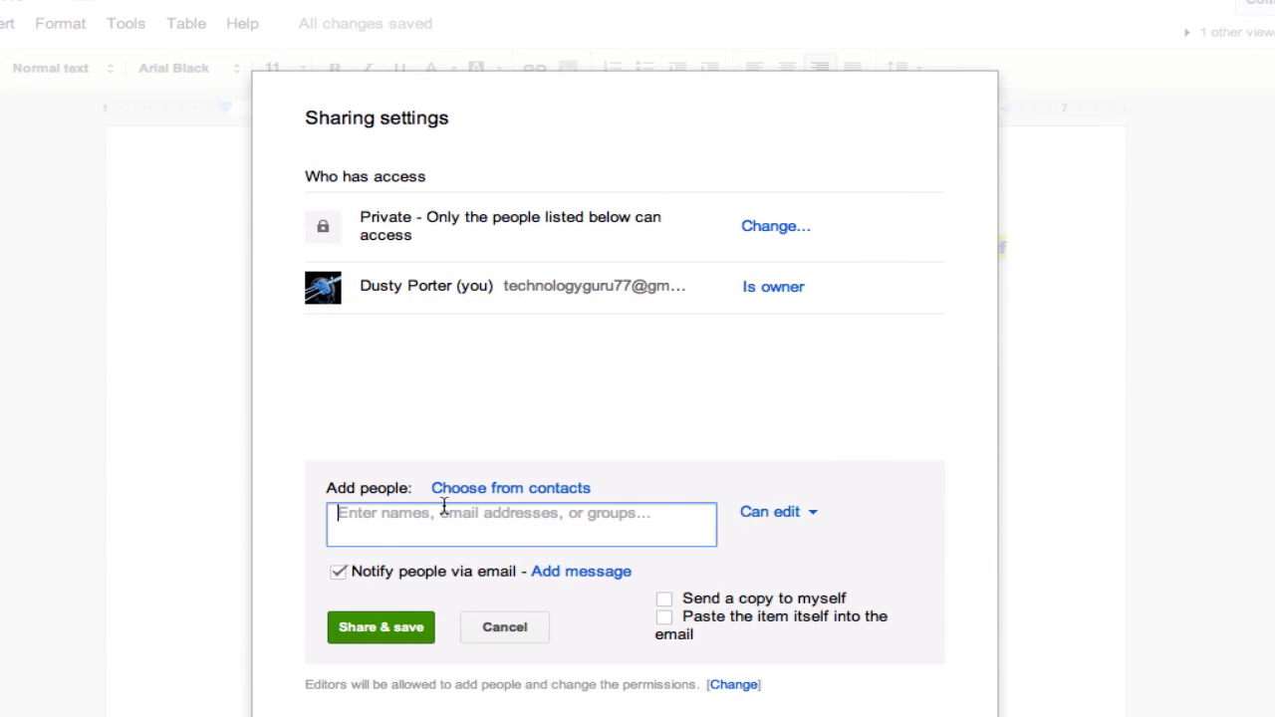
{"action": "type", "text": "JOhn"}
{"action": "key", "text": "BackSpace"}
{"action": "key", "text": "BackSpace"}
{"action": "key", "text": "BackSpace"}
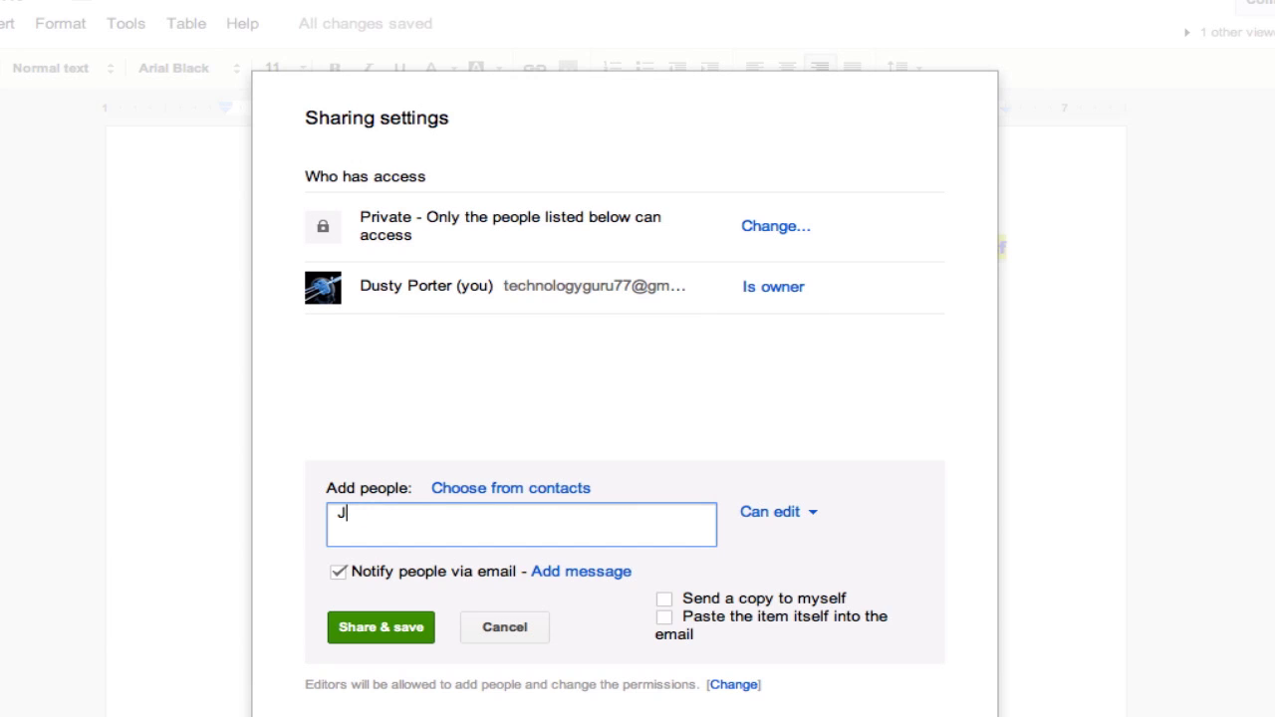
{"action": "type", "text": "ohn Smith"}
{"action": "left_click", "coordinate": [813, 518]}
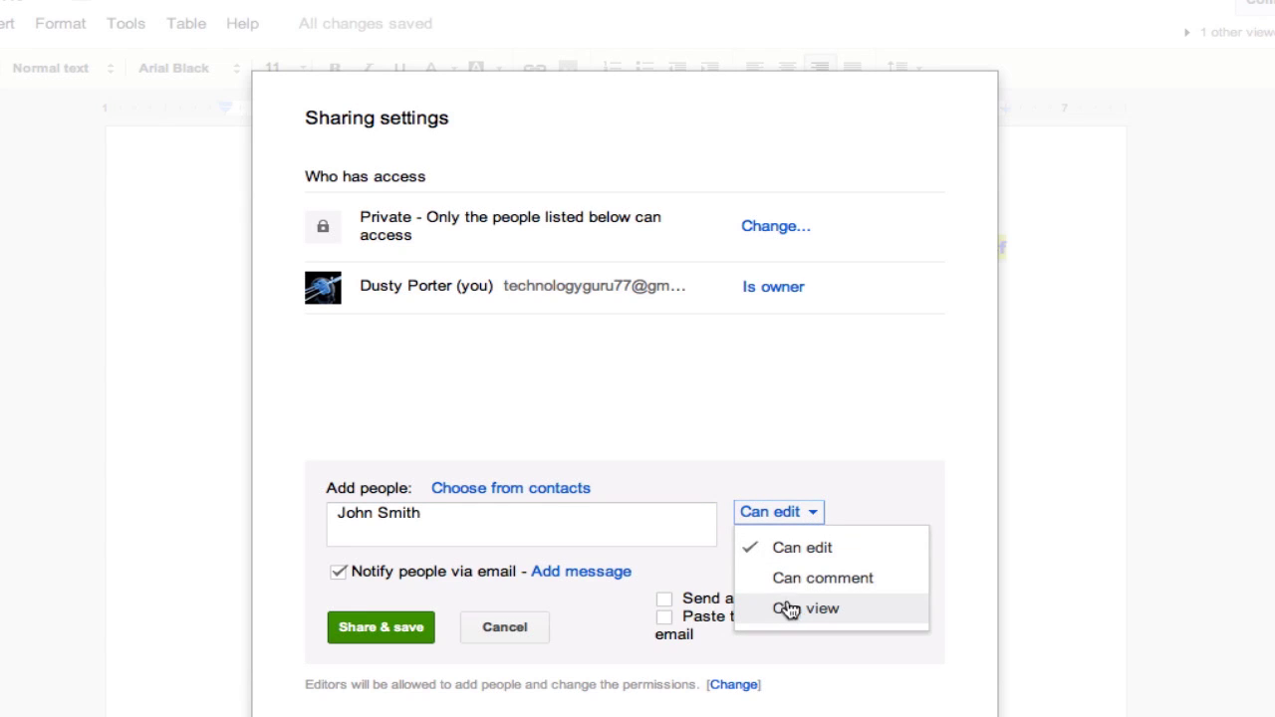
{"action": "left_click", "coordinate": [681, 525]}
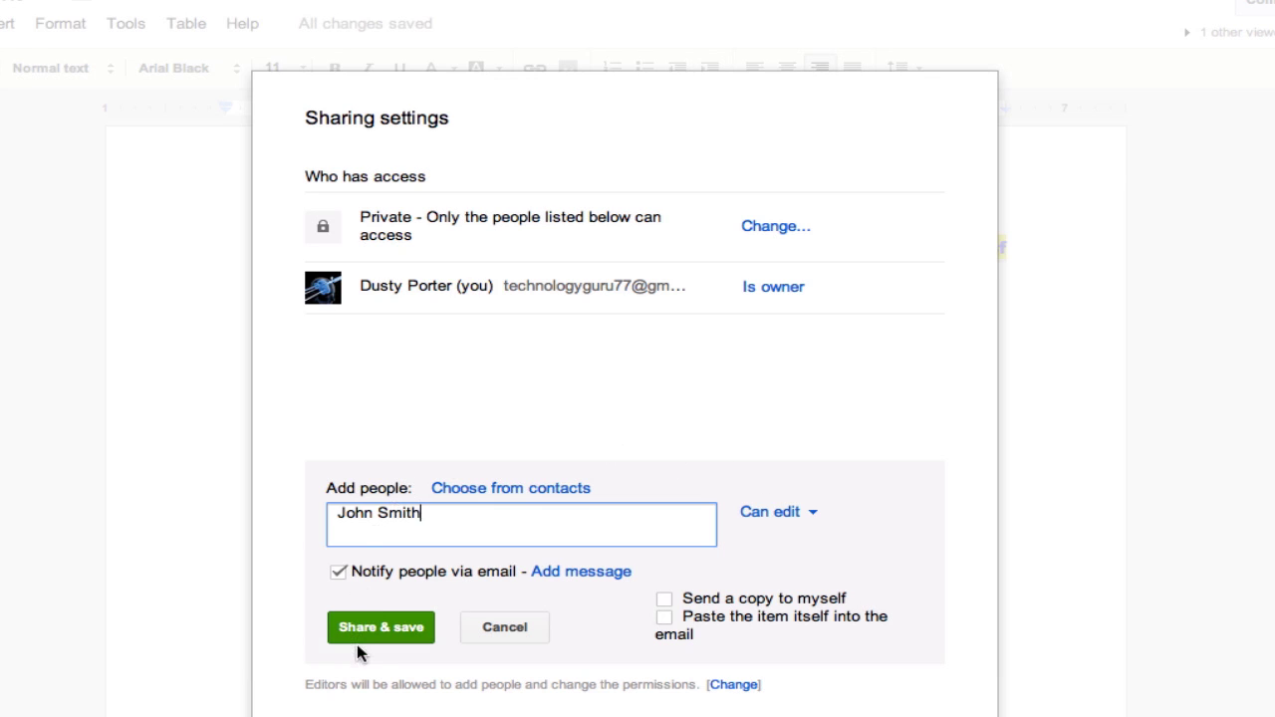
{"action": "left_click_drag", "start_coordinate": [419, 513], "coordinate": [339, 519]}
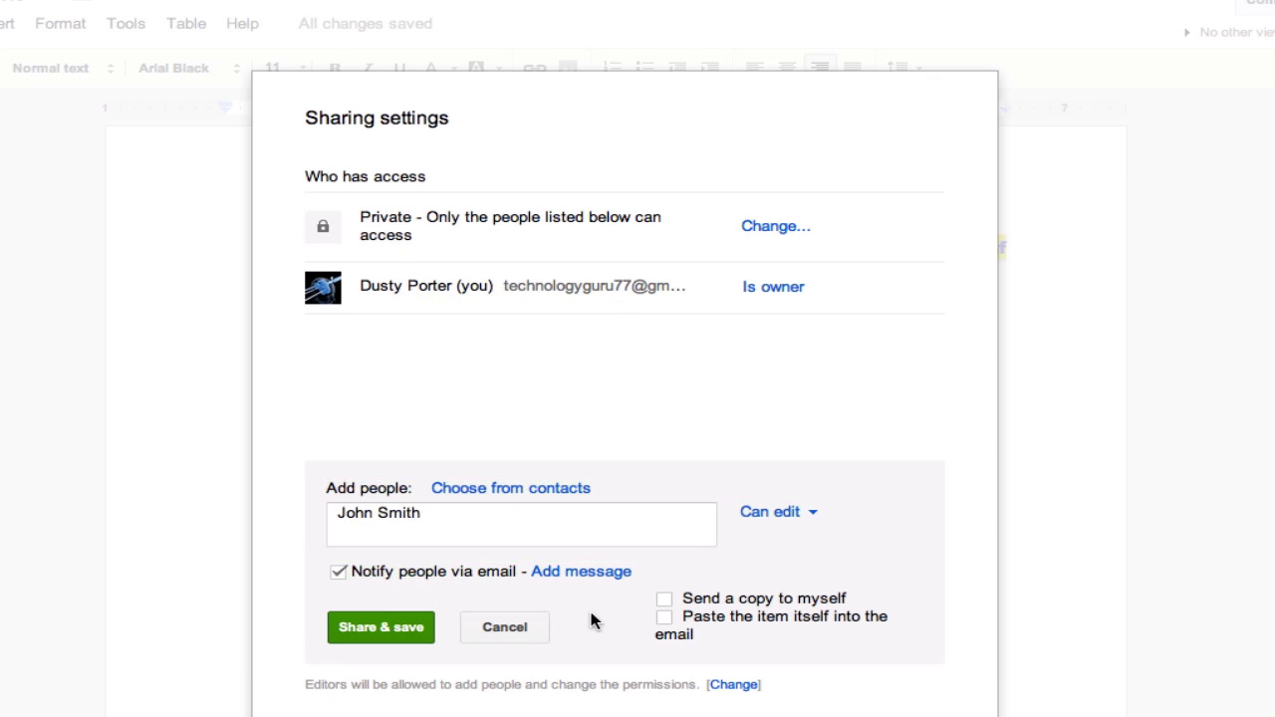
{"action": "left_click", "coordinate": [509, 629]}
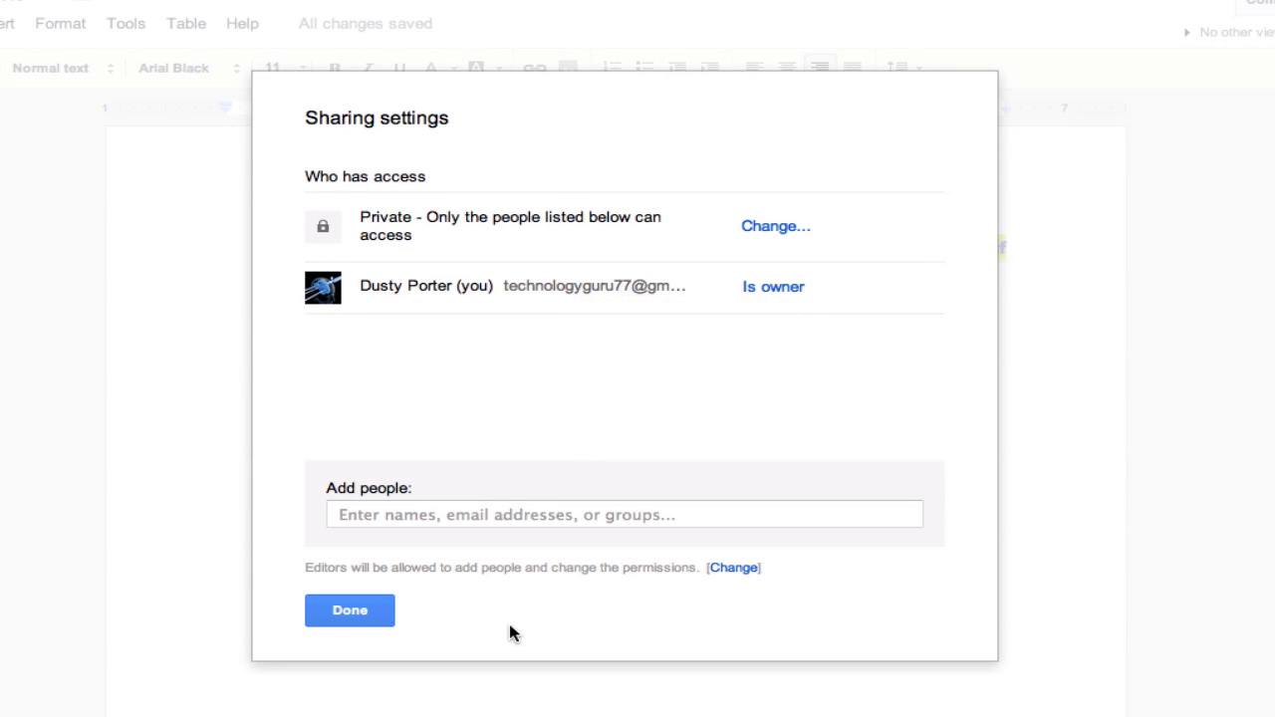
{"action": "left_click", "coordinate": [384, 615]}
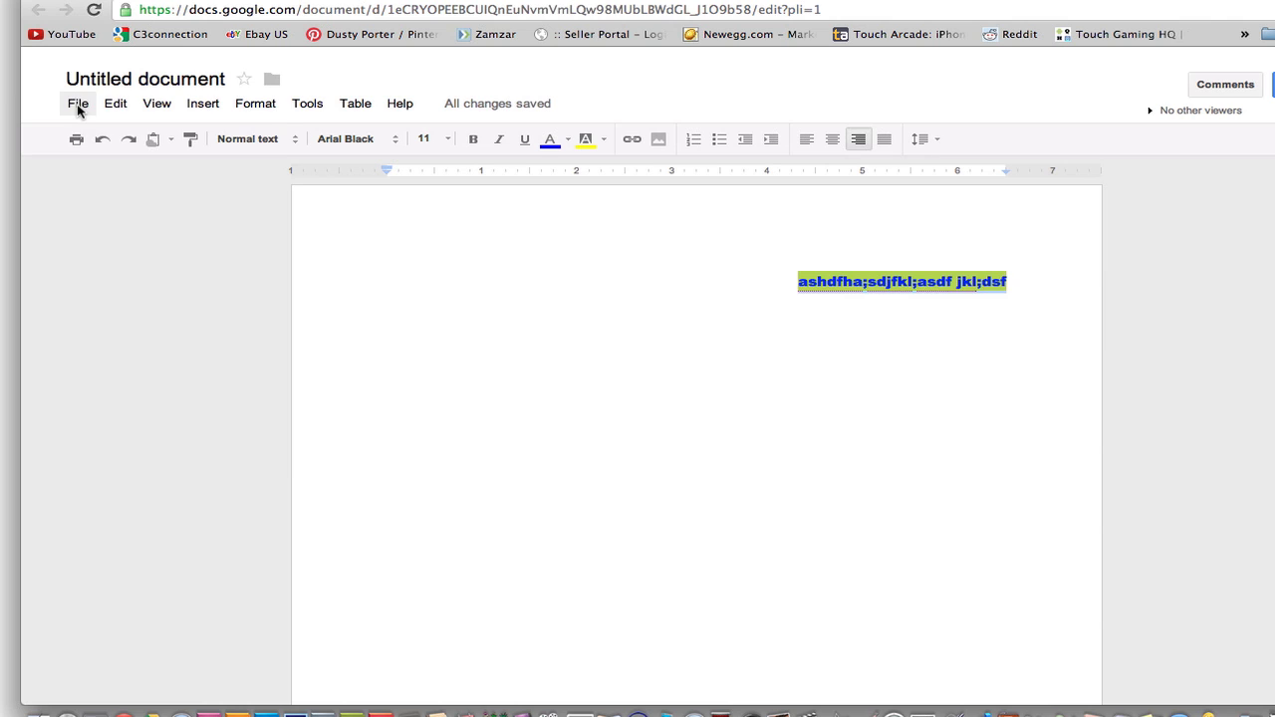
- Rename the document as "Test Document"
{"action": "left_click", "coordinate": [78, 106]}
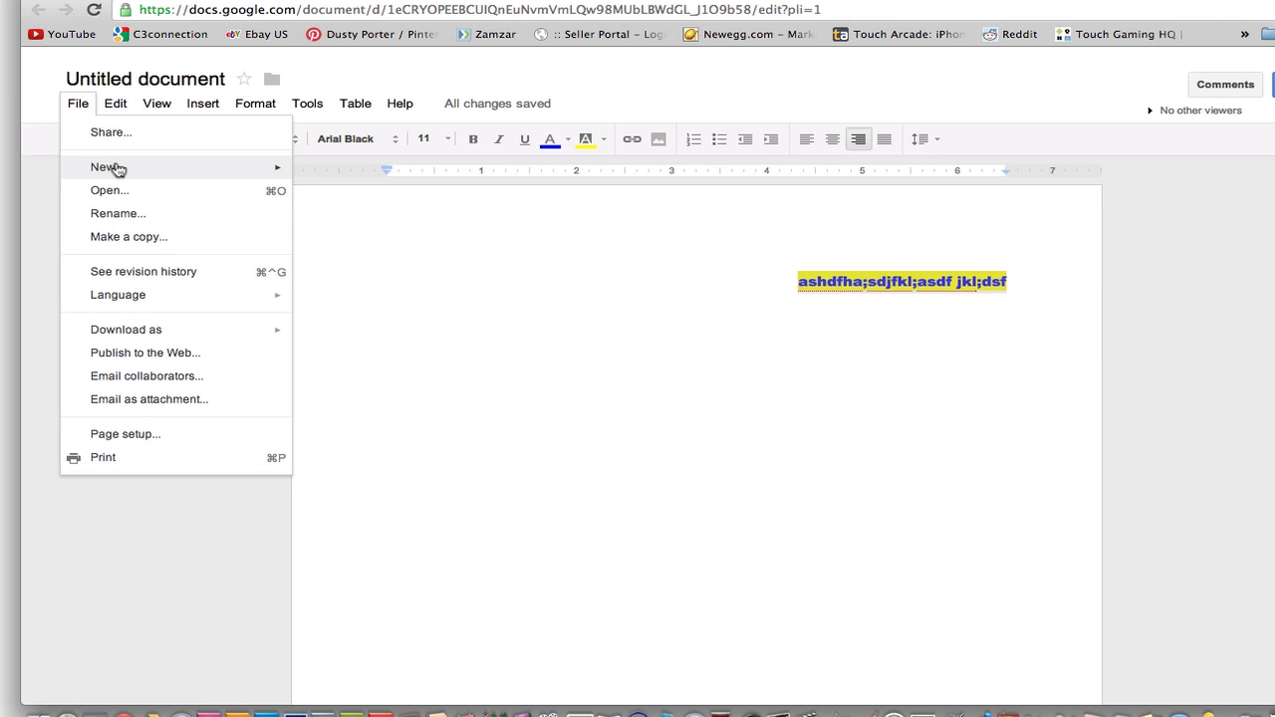
{"action": "mouse_move", "coordinate": [118, 171]}
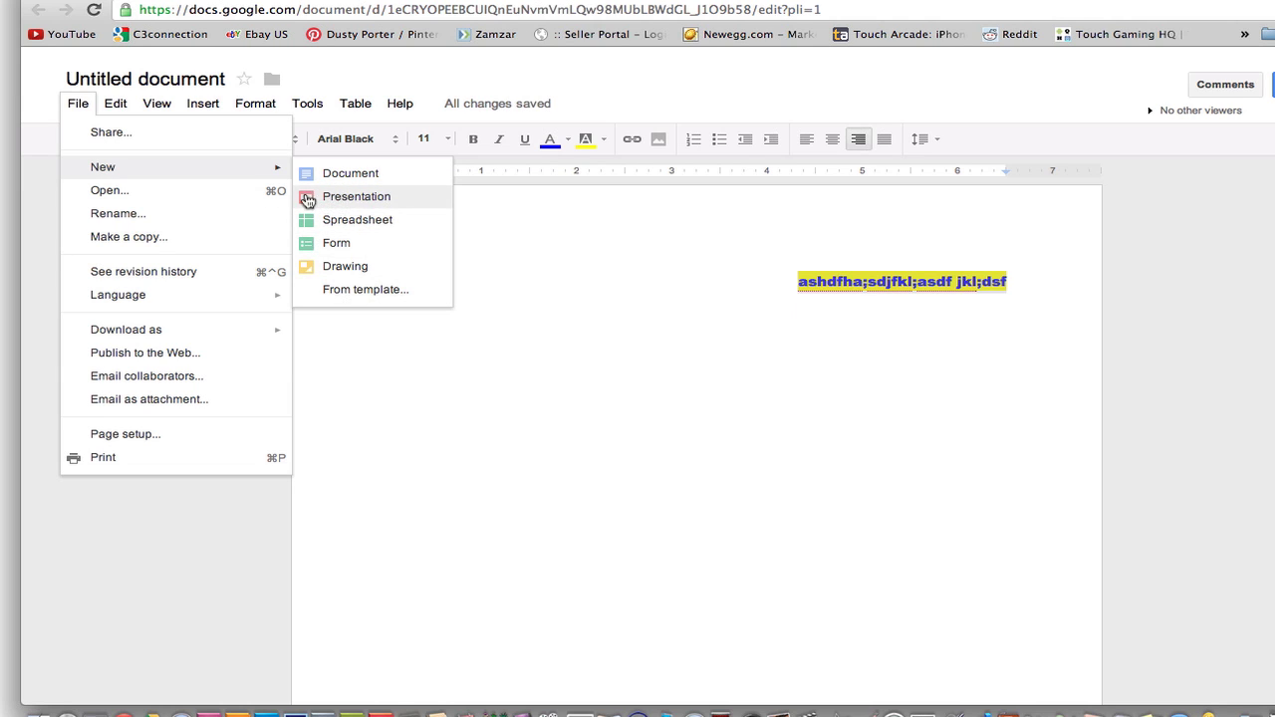
{"action": "left_click", "coordinate": [228, 217]}
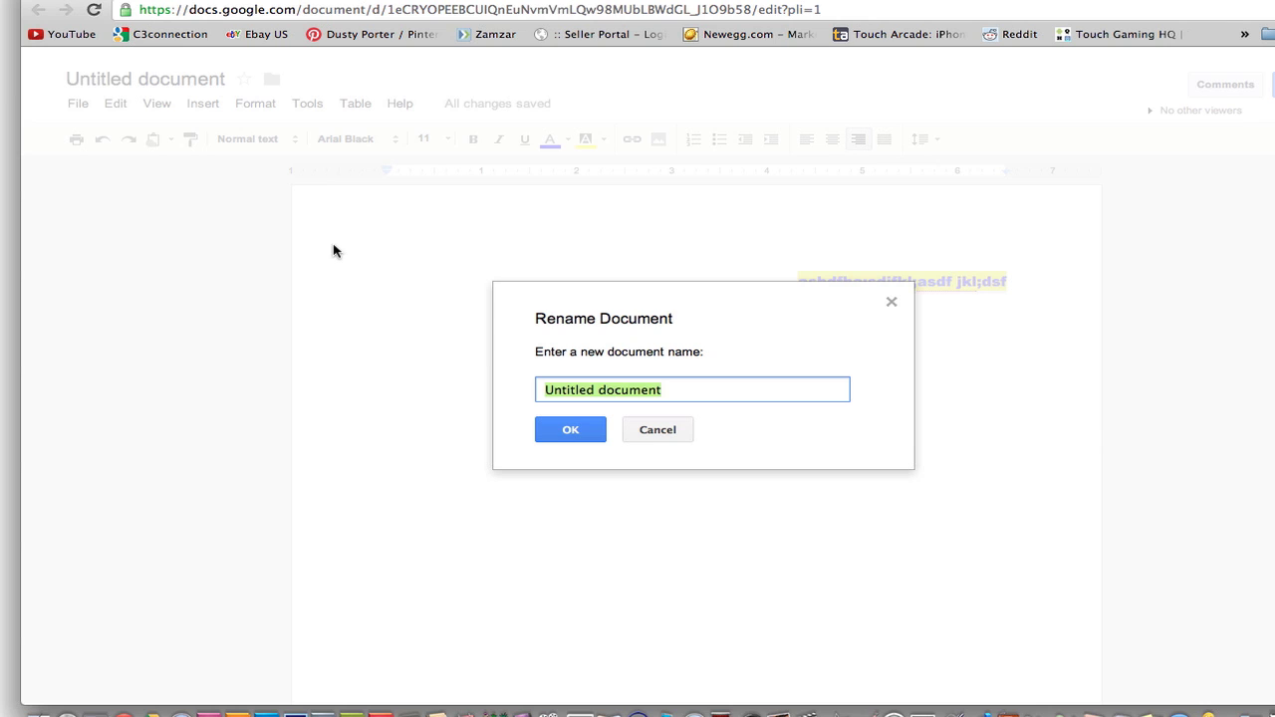
{"action": "type", "text": "Test D"}
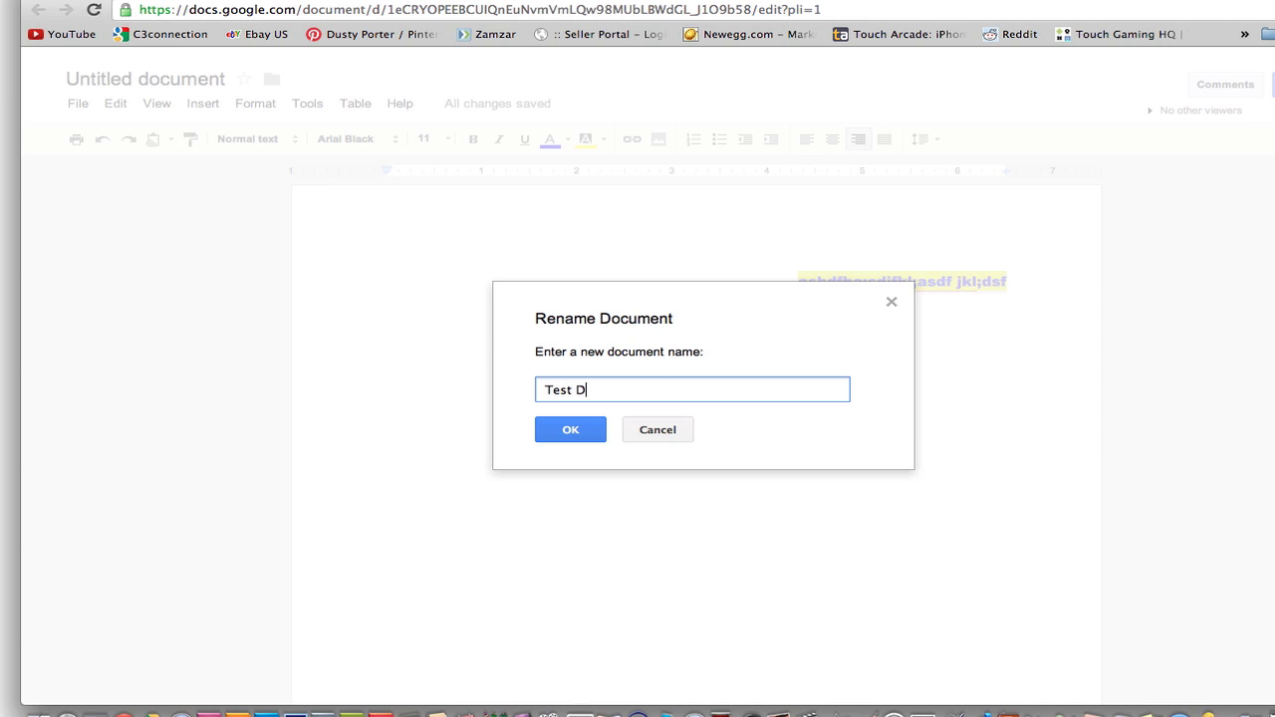
{"action": "type", "text": "ocument"}
{"action": "left_click", "coordinate": [578, 429]}
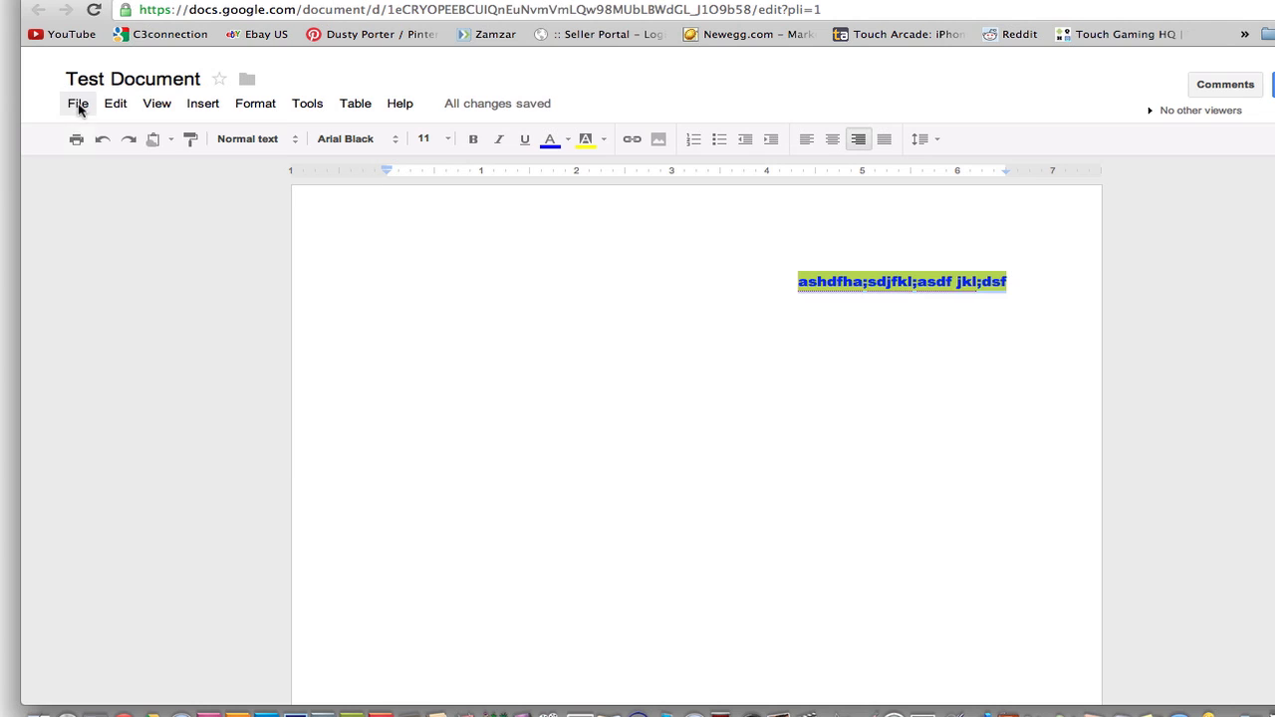
- Look through the file options of Test Document, including the formats it can be downloaded in
{"action": "left_click", "coordinate": [78, 105]}
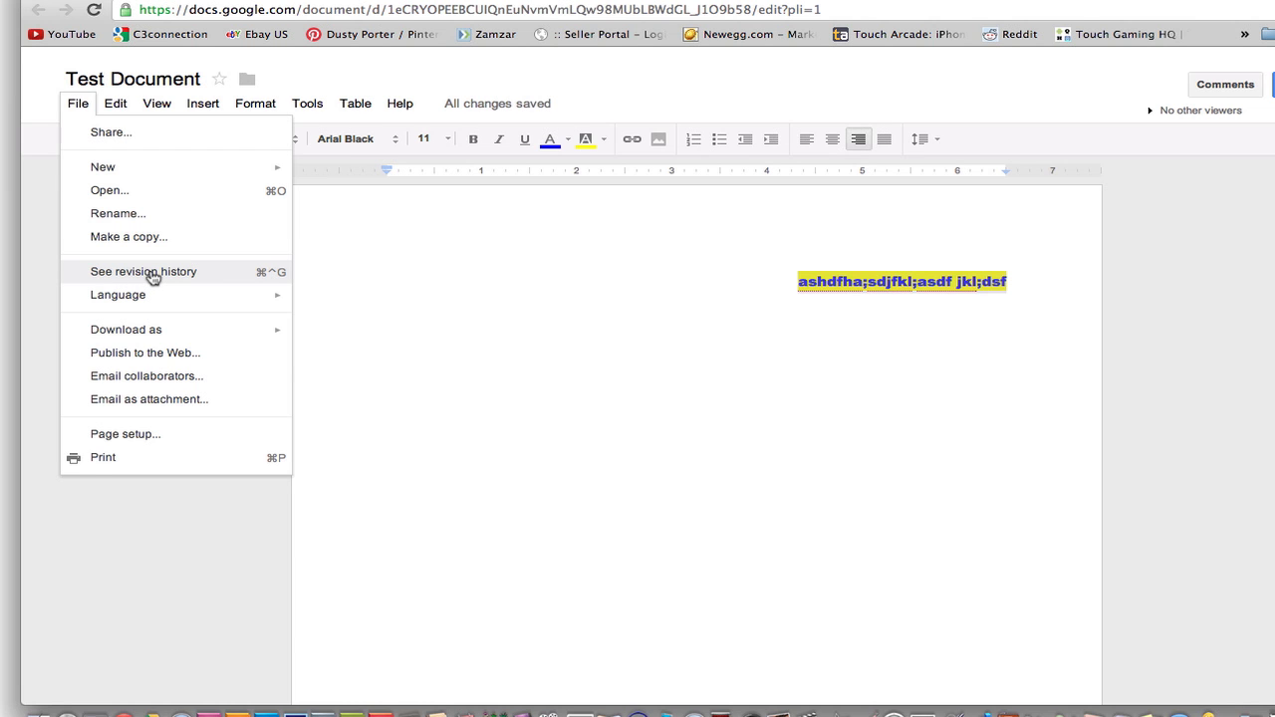
{"action": "mouse_move", "coordinate": [124, 329]}
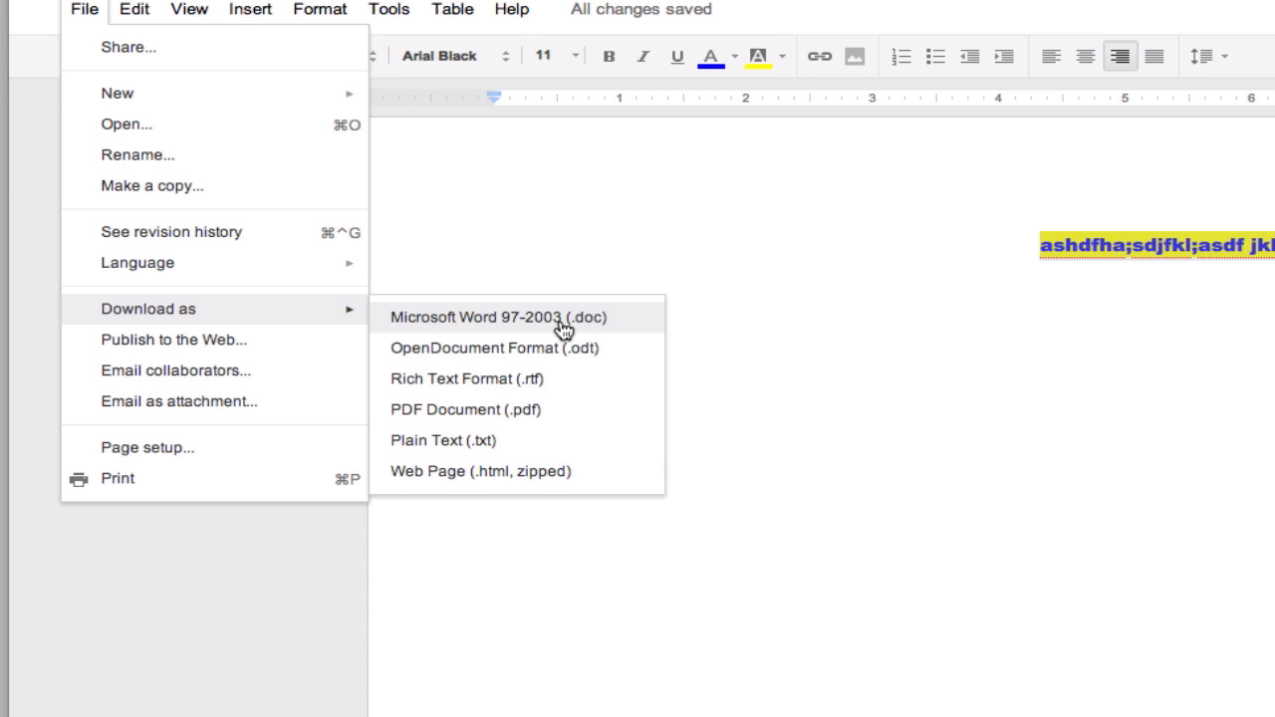
{"action": "left_click", "coordinate": [513, 250]}
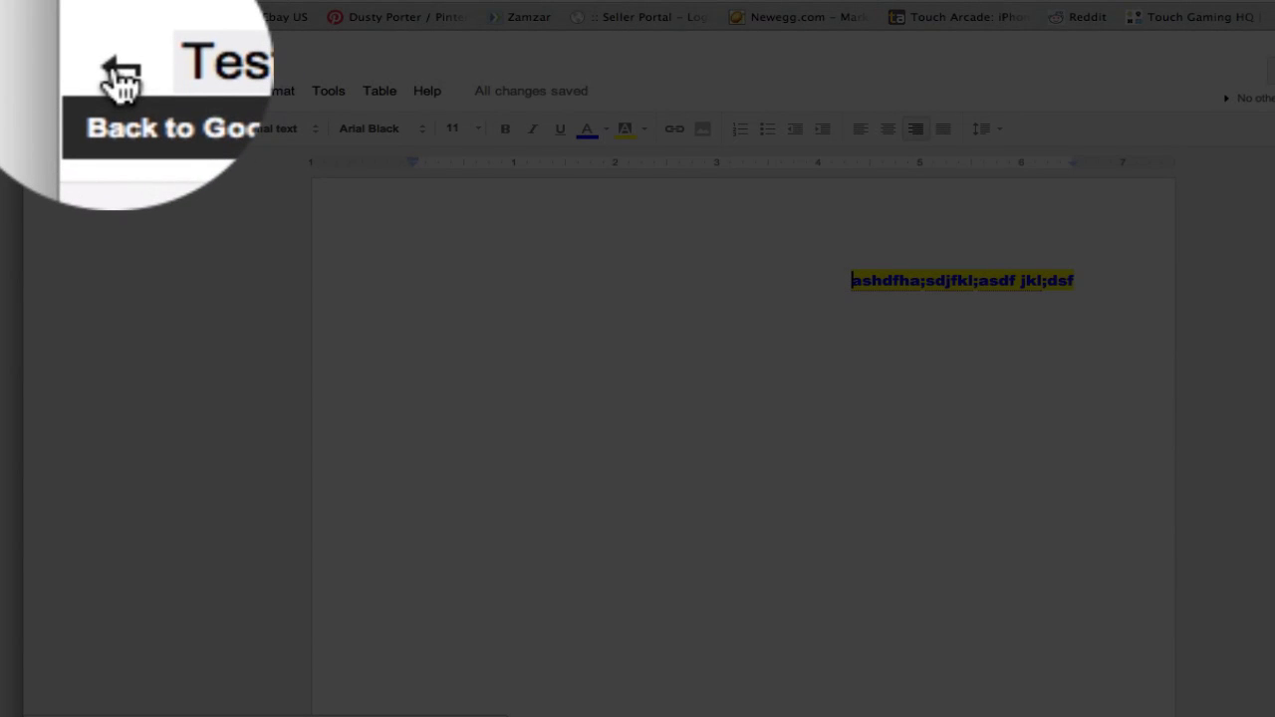
- Return to the Drive file list and choose ANNOUNCEMENTS 5-6-12.doc from the Desktop as the file to upload
{"action": "left_click", "coordinate": [121, 75]}
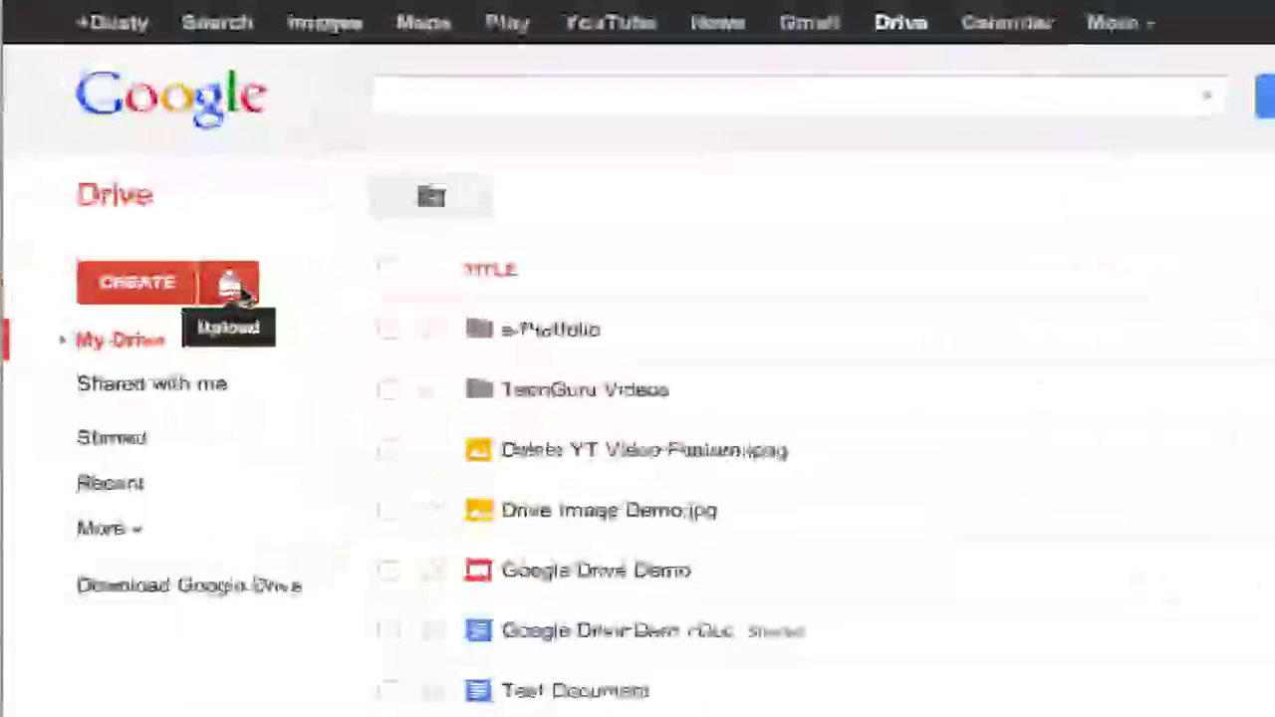
{"action": "left_click", "coordinate": [238, 284]}
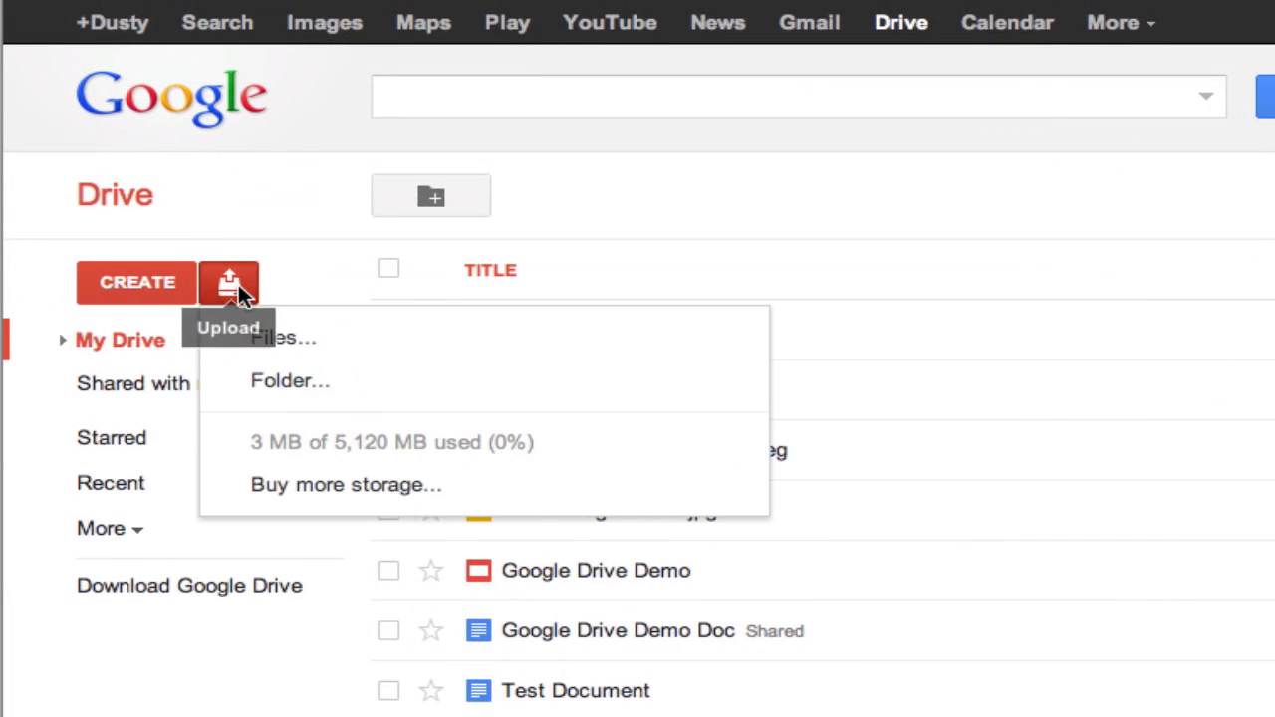
{"action": "left_click", "coordinate": [282, 340]}
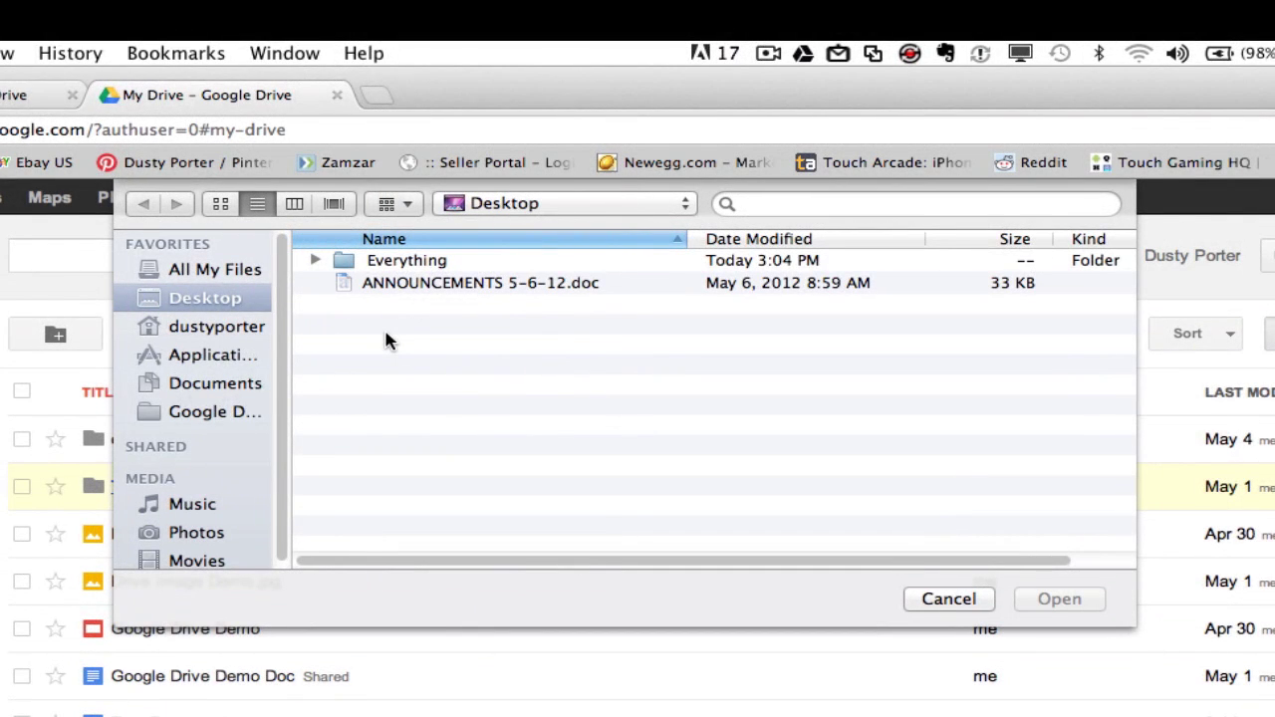
{"action": "left_click", "coordinate": [219, 203]}
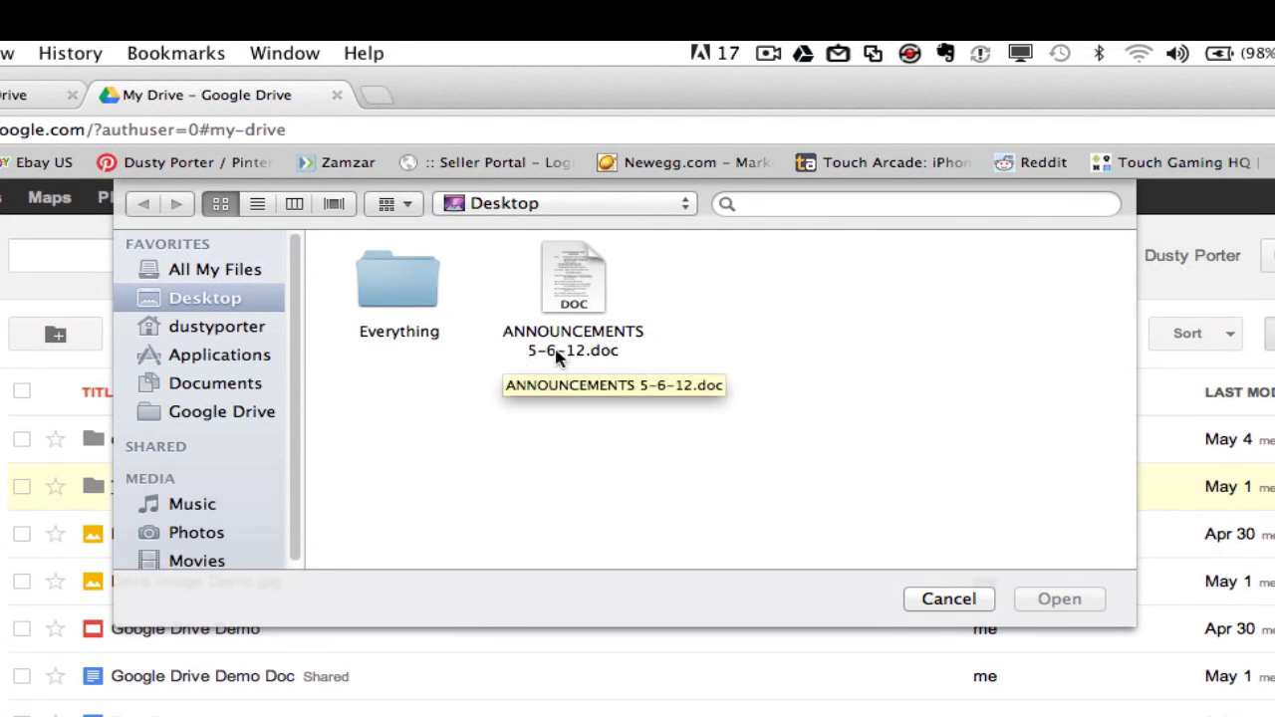
{"action": "left_click", "coordinate": [581, 350]}
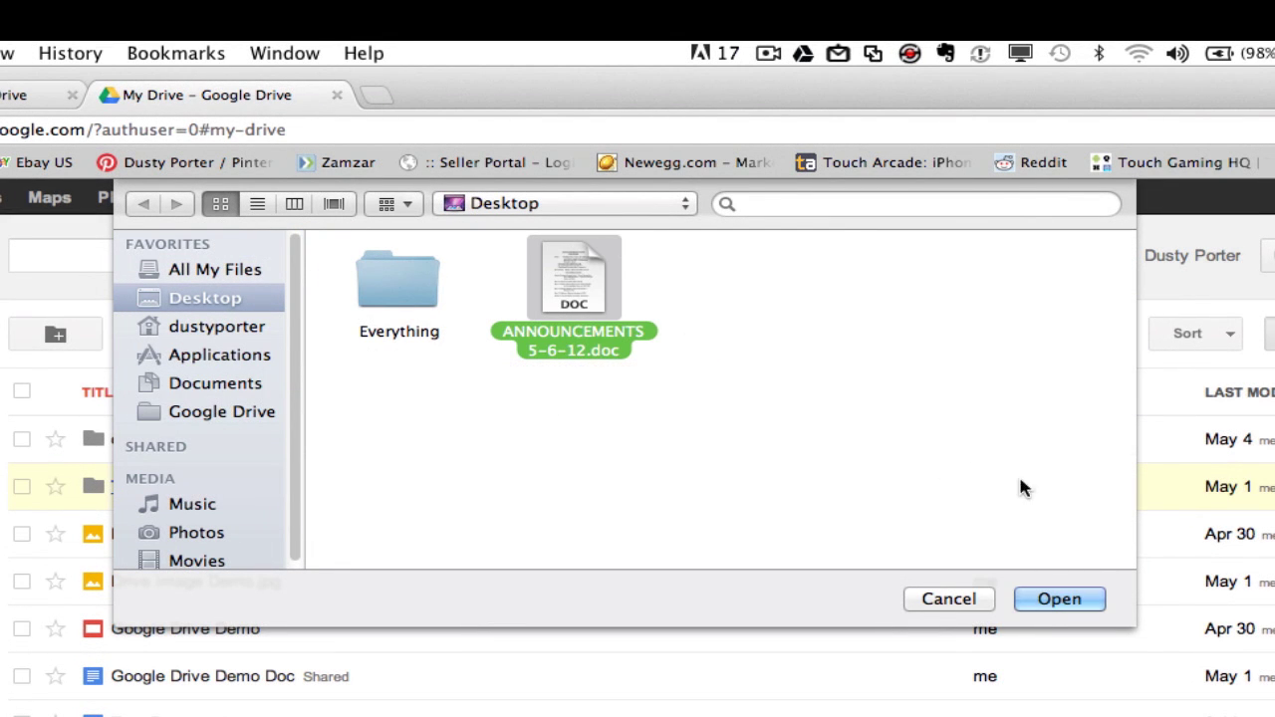
{"action": "left_click", "coordinate": [1059, 600]}
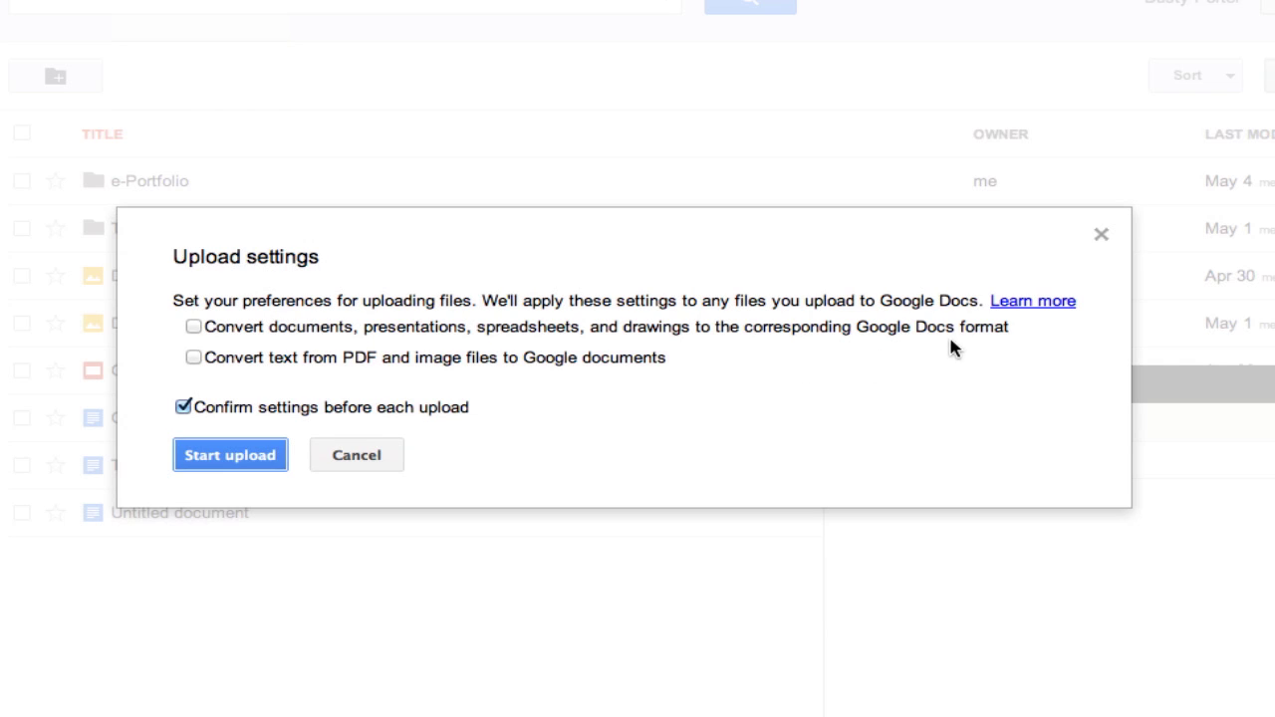
- Upload the file with conversion to Google Docs format and PDF and image text conversion enabled, and dismiss the upload status
{"action": "left_click", "coordinate": [194, 327]}
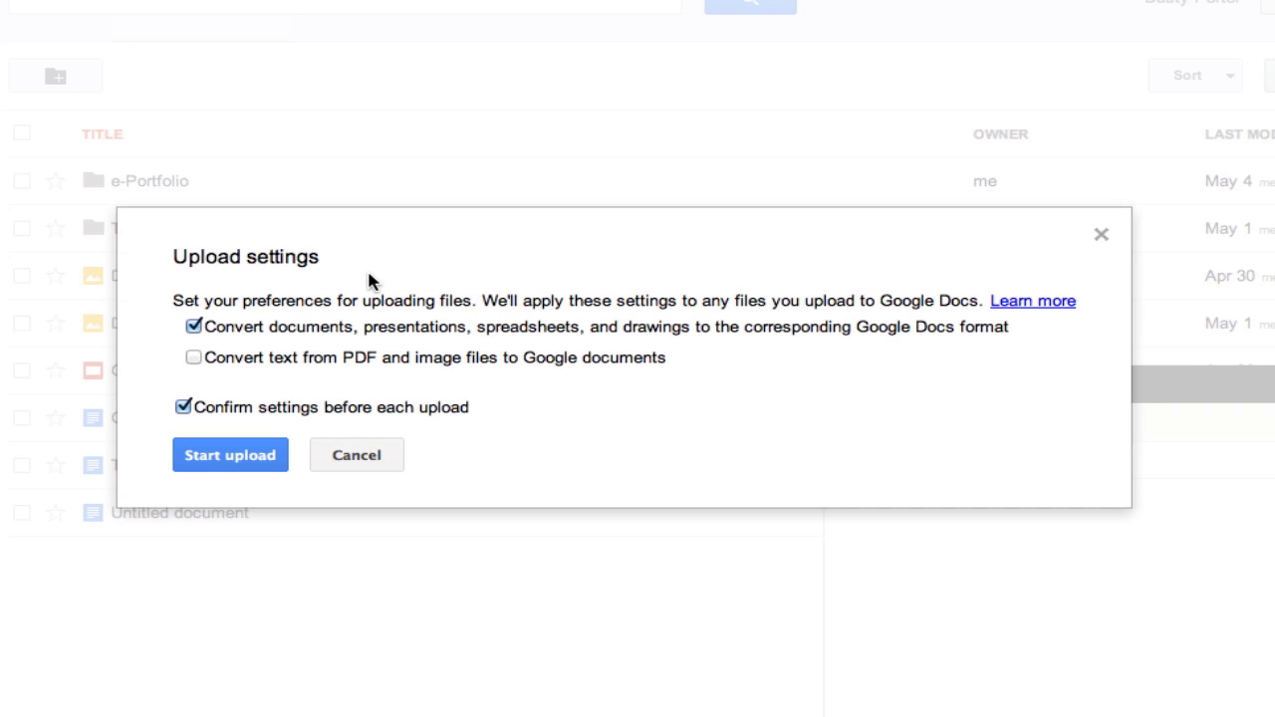
{"action": "left_click", "coordinate": [194, 358]}
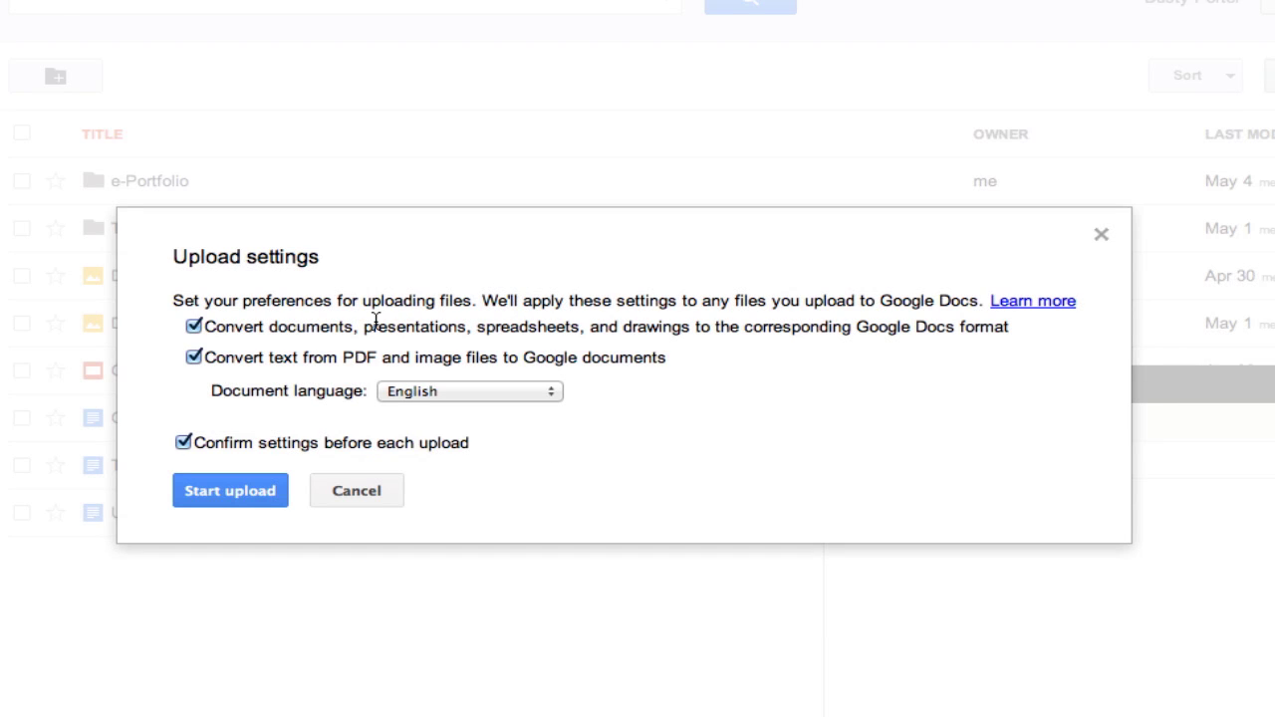
{"action": "left_click", "coordinate": [216, 495]}
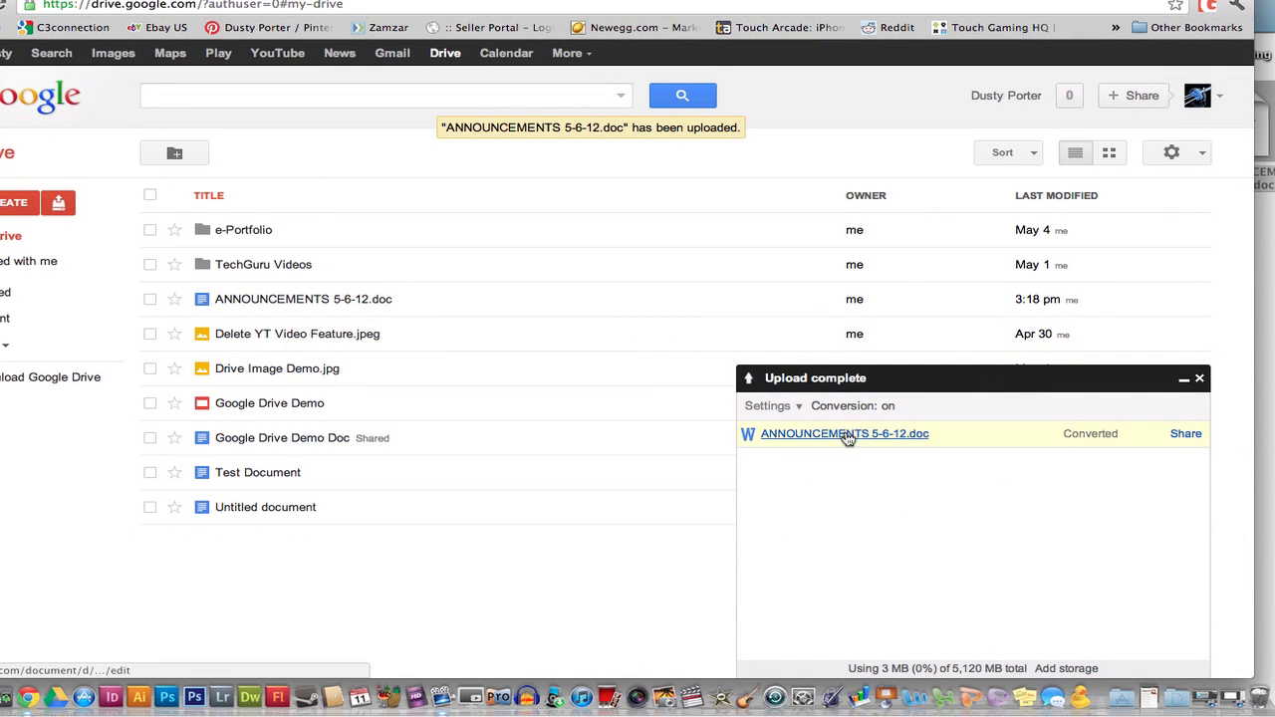
{"action": "left_click", "coordinate": [1199, 377]}
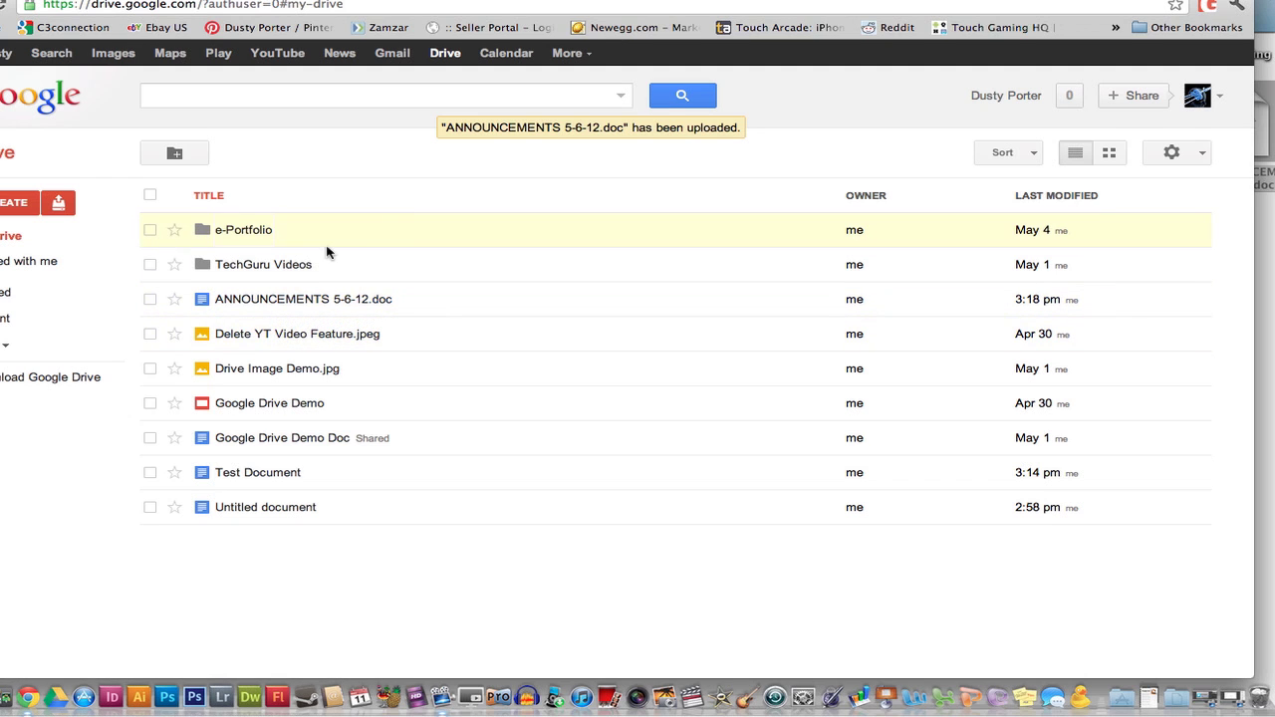
- Star and unstar ANNOUNCEMENTS 5-6-12.doc in the file list, and view its sharing settings without adding anyone
{"action": "left_click", "coordinate": [175, 299]}
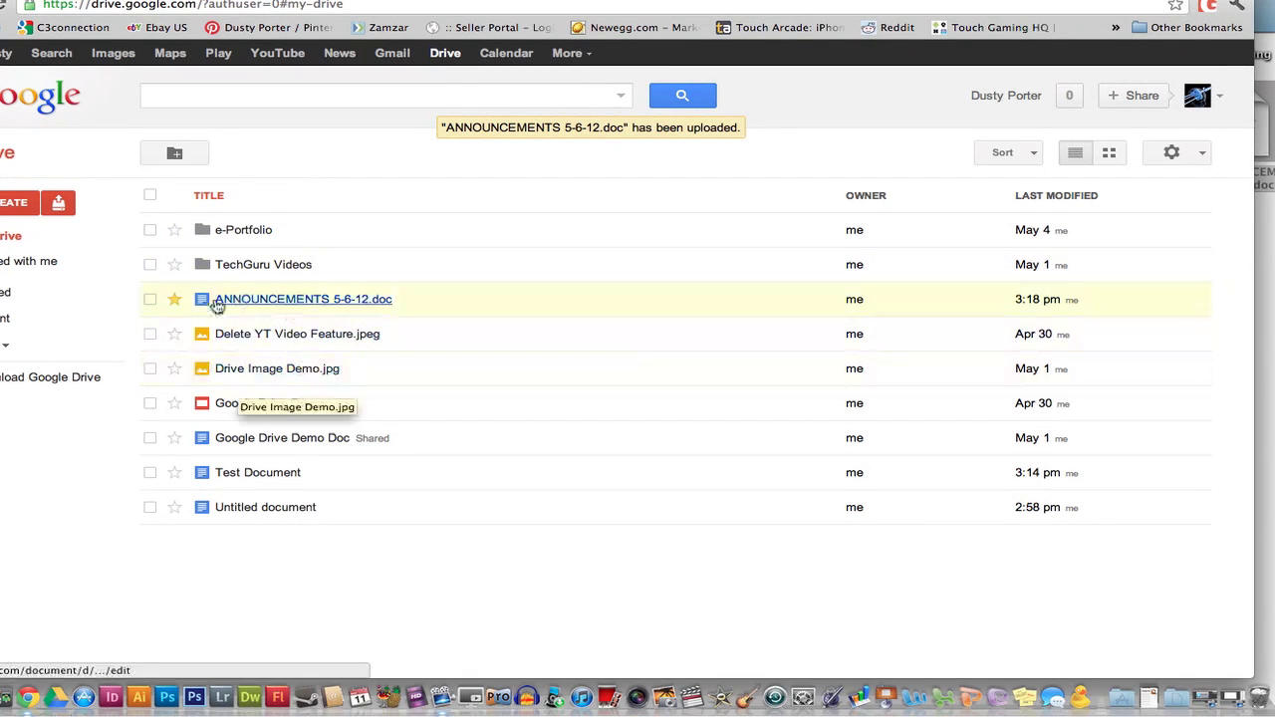
{"action": "left_click", "coordinate": [174, 301]}
{"action": "left_click", "coordinate": [151, 299]}
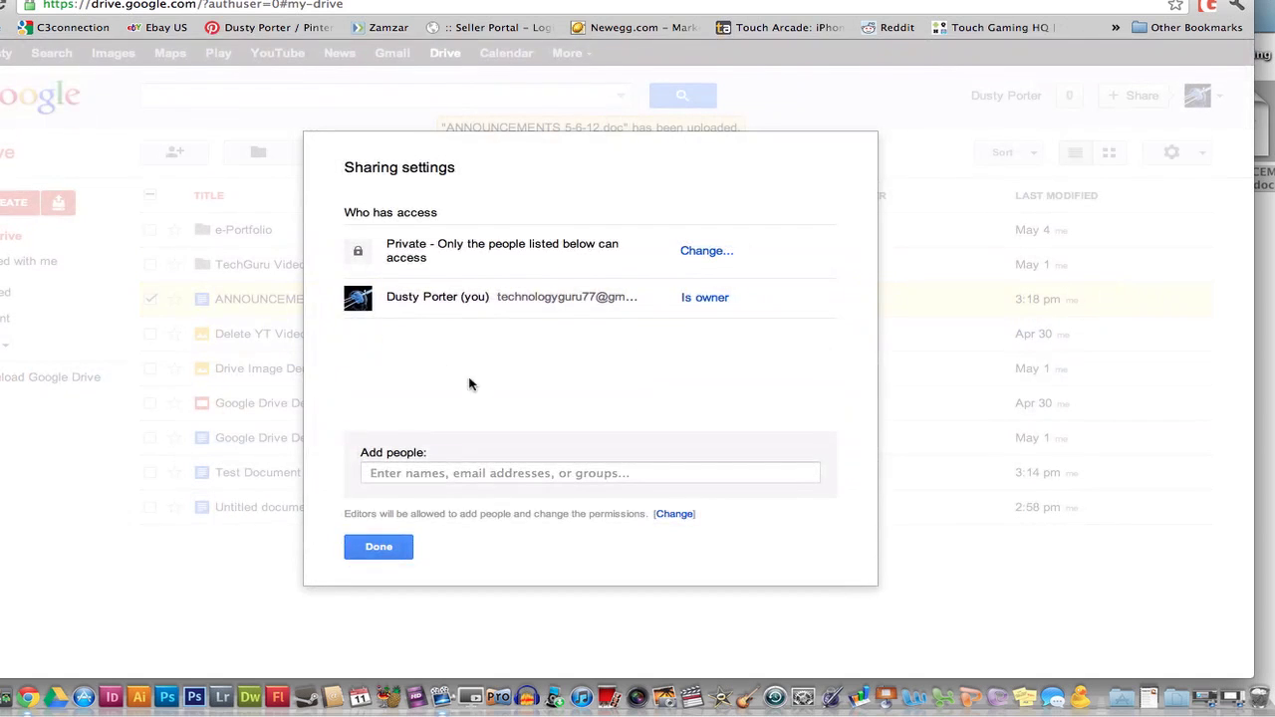
{"action": "left_click", "coordinate": [399, 544]}
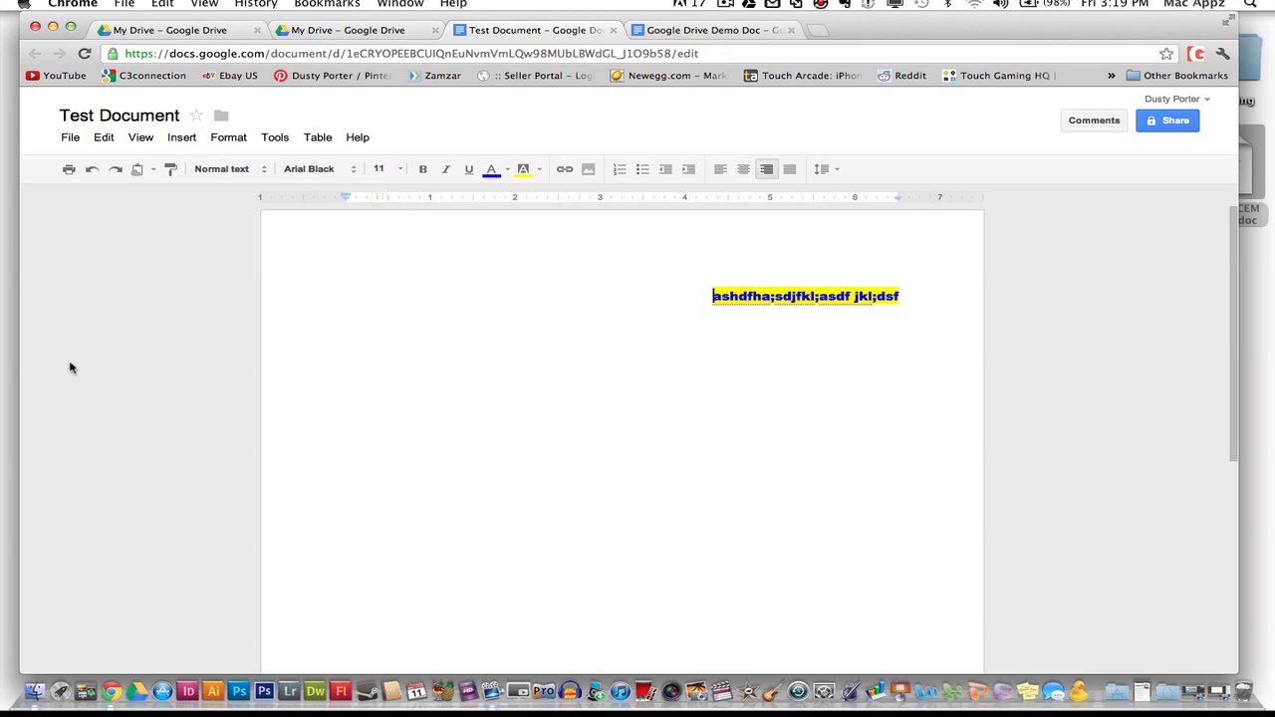
- Insert a table of five columns and three rows above the sample text line in Test Document
{"action": "left_click", "coordinate": [503, 300]}
{"action": "left_click", "coordinate": [275, 139]}
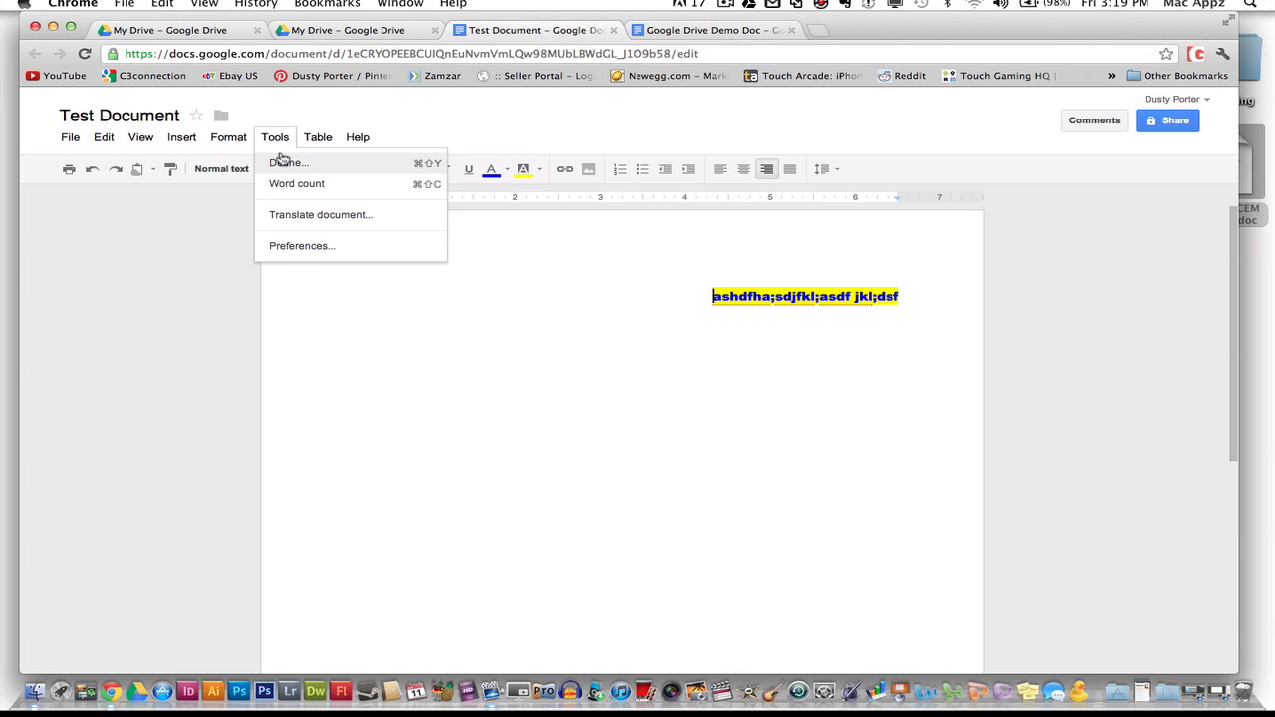
{"action": "mouse_move", "coordinate": [237, 140]}
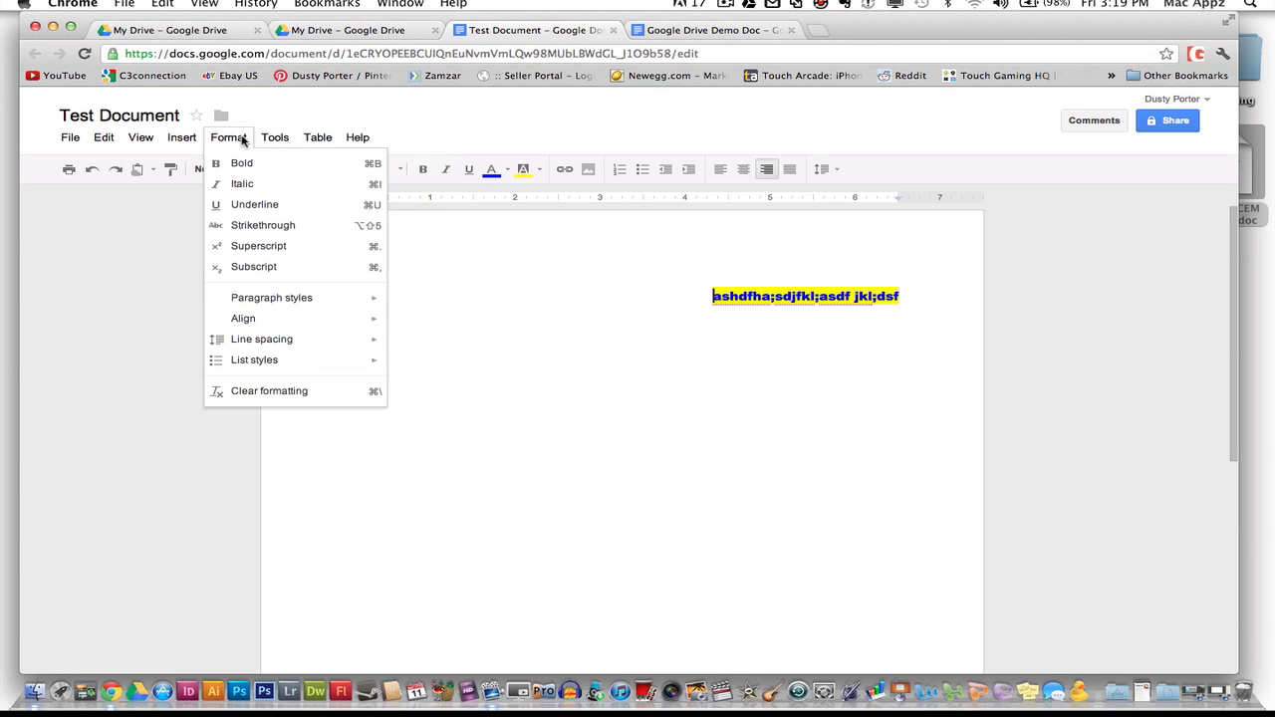
{"action": "mouse_move", "coordinate": [320, 140]}
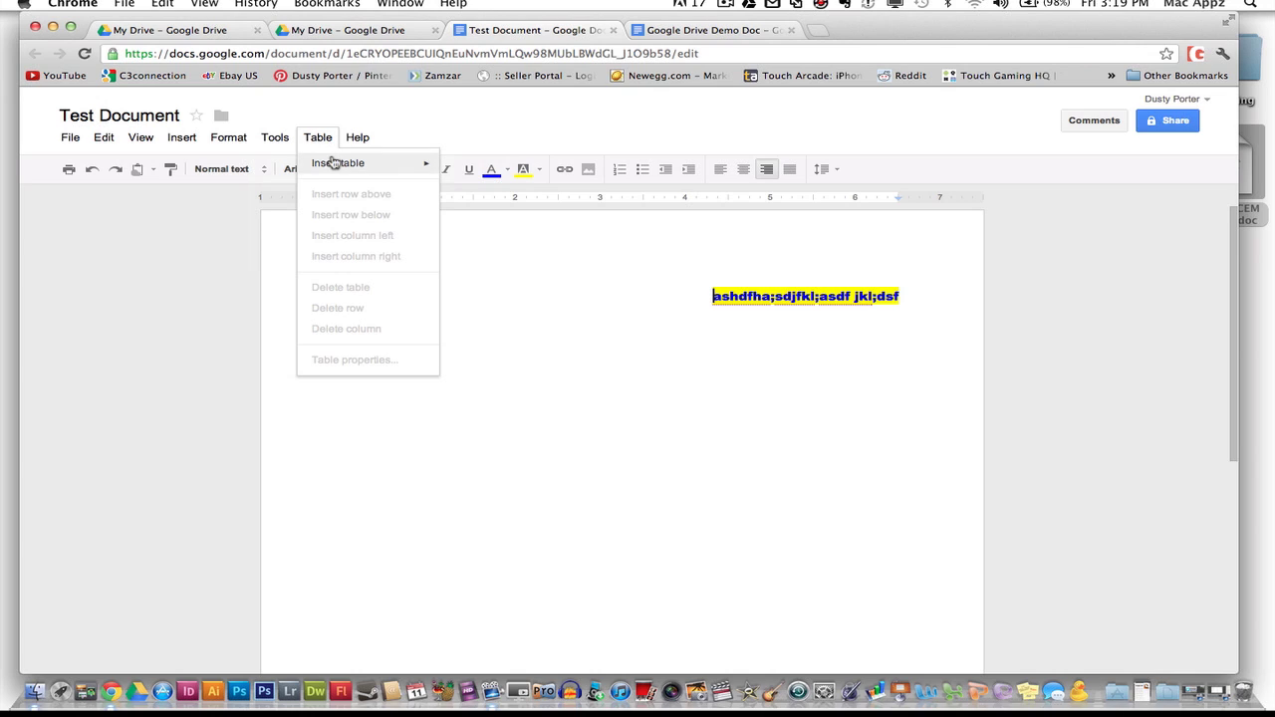
{"action": "mouse_move", "coordinate": [334, 163]}
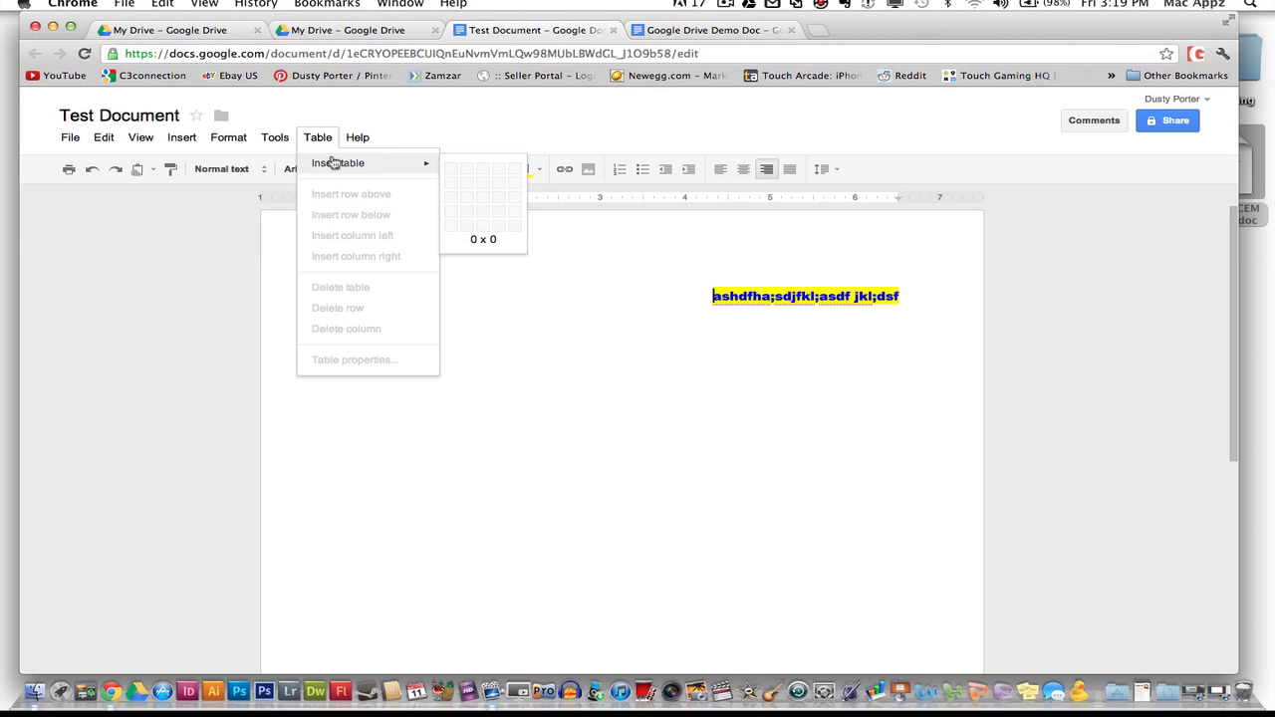
{"action": "left_click", "coordinate": [518, 198]}
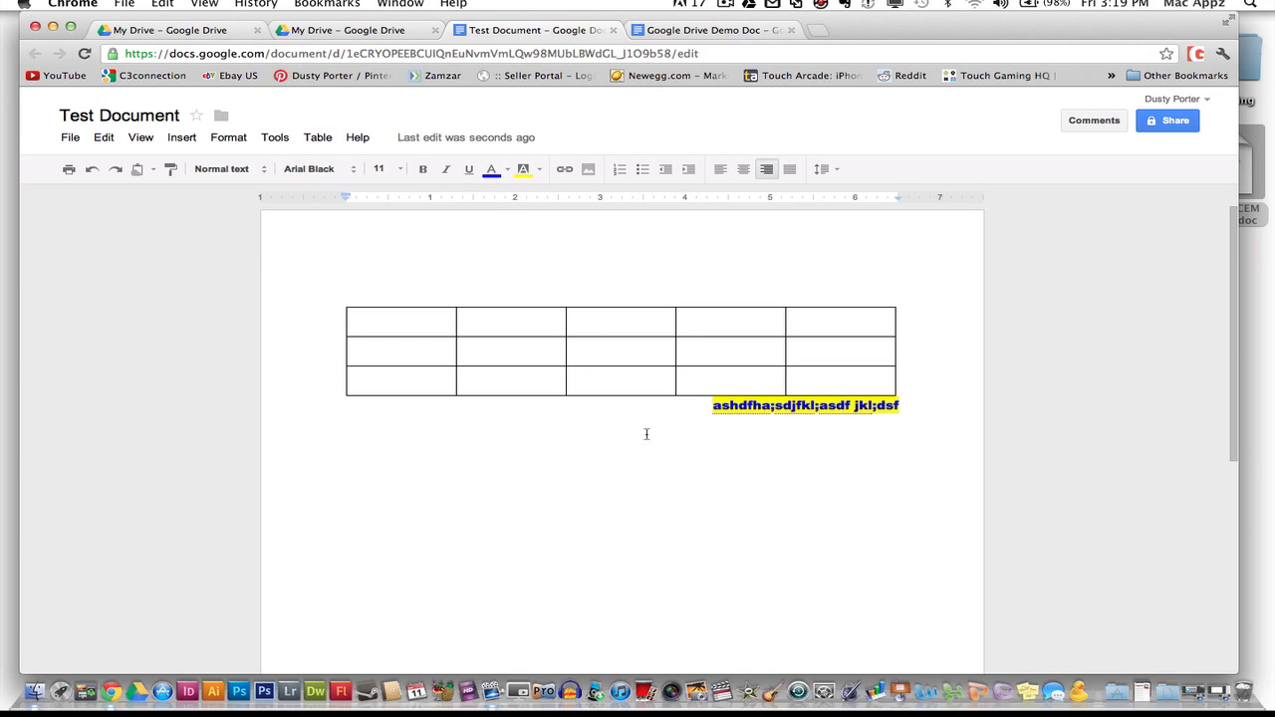
- Check the context options of the inserted table and view the document's comments without adding one
{"action": "right_click", "coordinate": [573, 344]}
{"action": "left_click", "coordinate": [558, 290]}
{"action": "left_click", "coordinate": [1076, 122]}
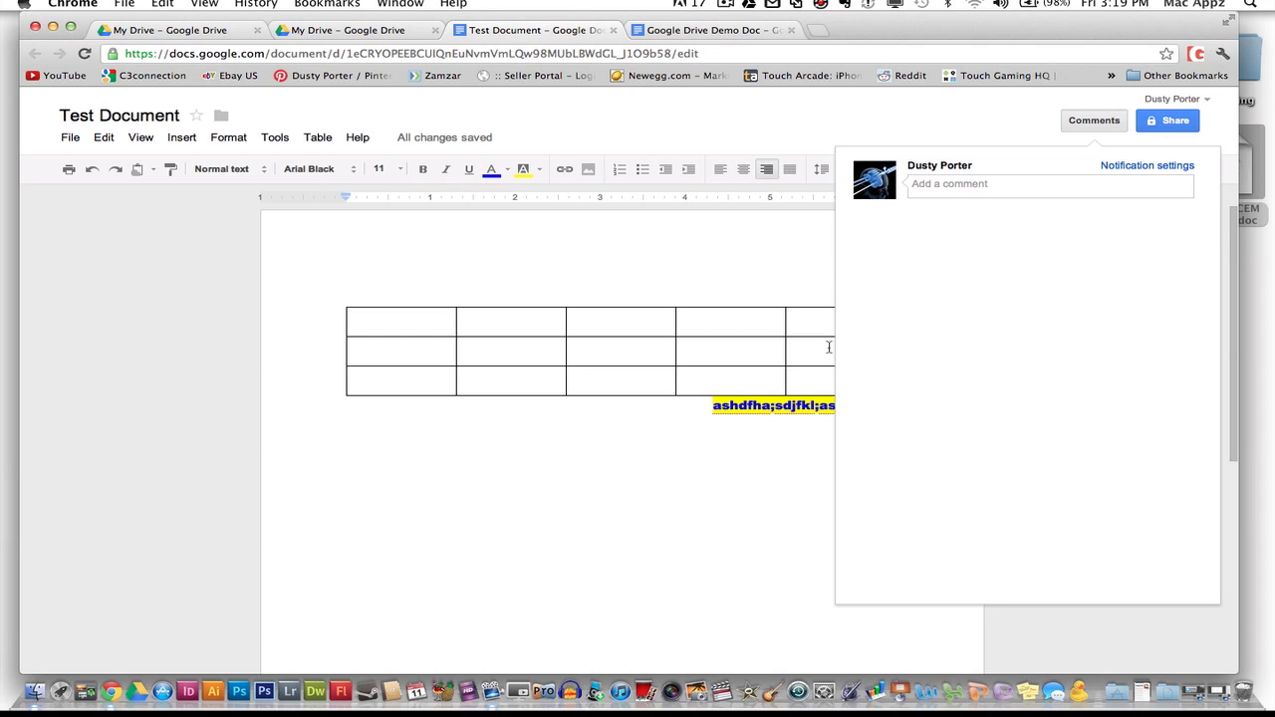
{"action": "left_click", "coordinate": [1076, 124]}
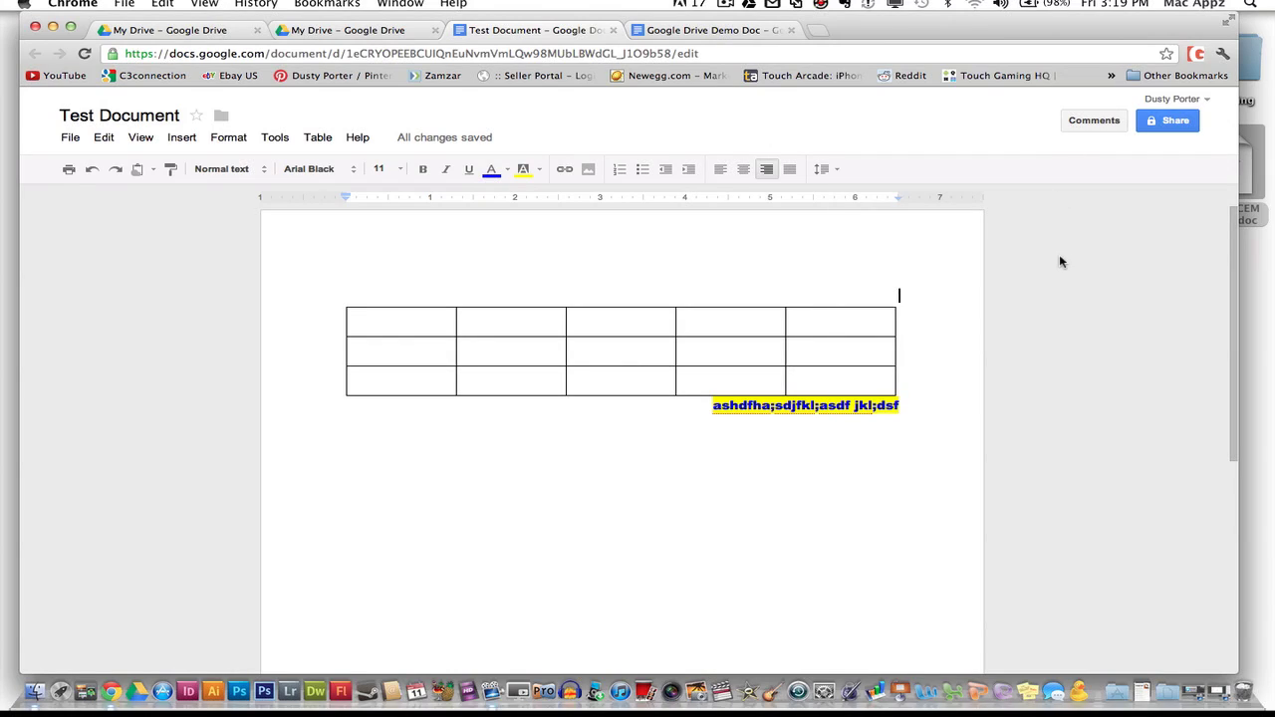